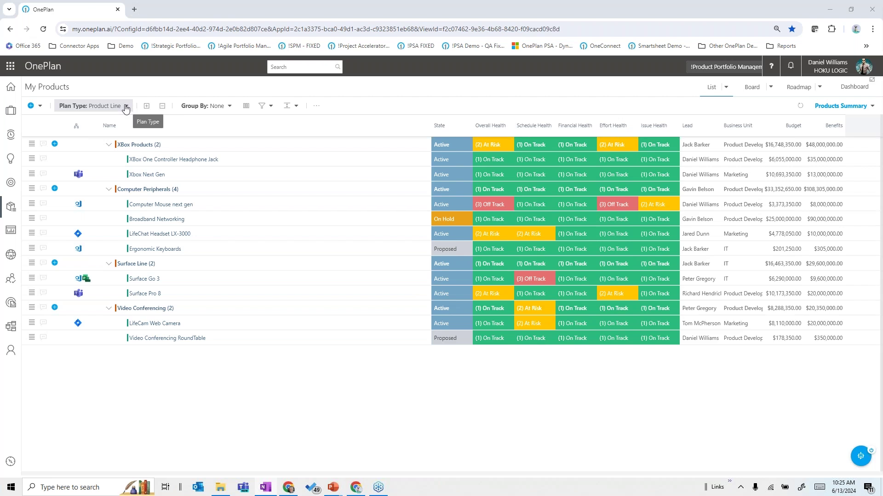
# Step: Show the Plan Type options: Product Line, Products and All Types
pyautogui.click(126, 106)
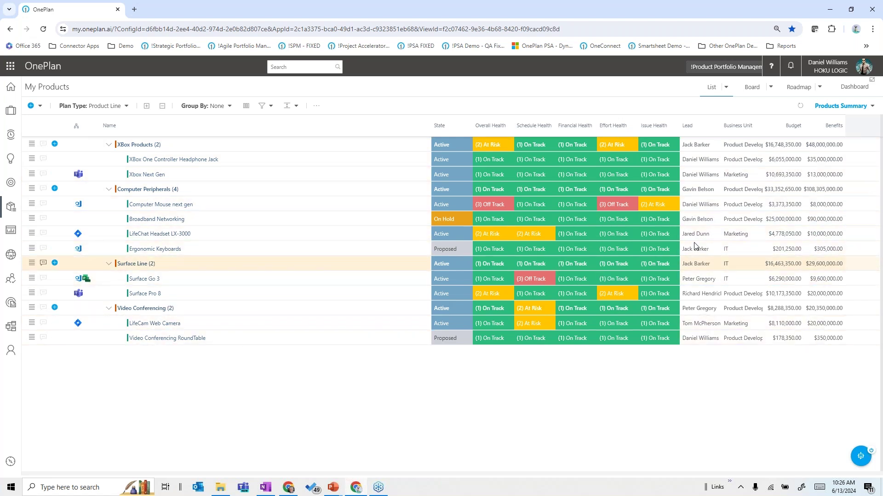
# Step: Close the plan type list keeping Product Line, and show the Group By options
pyautogui.click(726, 88)
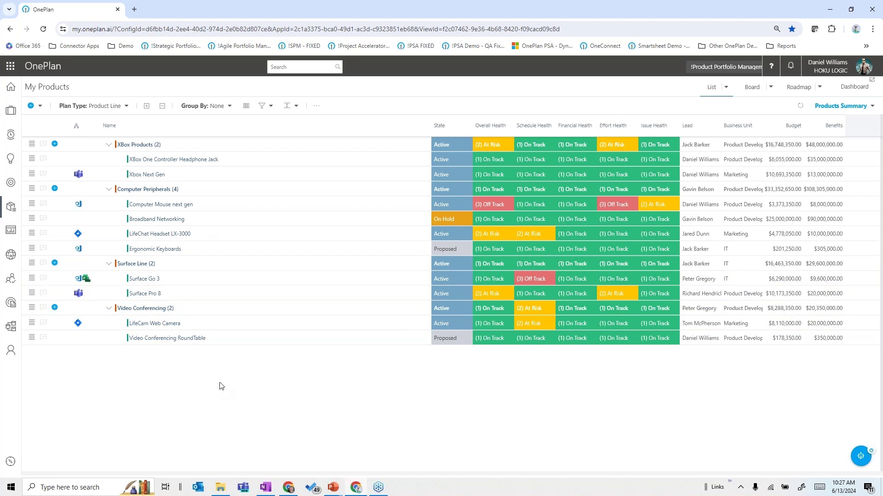
pyautogui.click(225, 109)
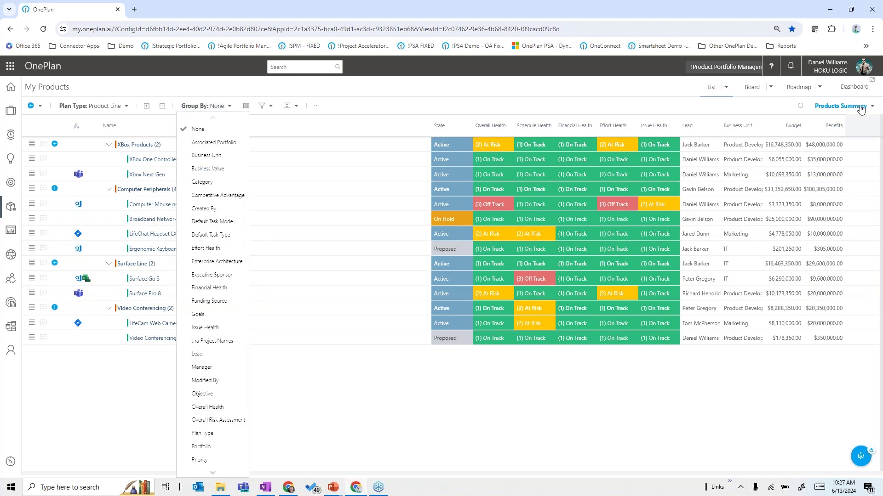
# Step: Switch My Products to the Product by Category view
pyautogui.click(835, 106)
pyautogui.click(835, 107)
pyautogui.click(835, 107)
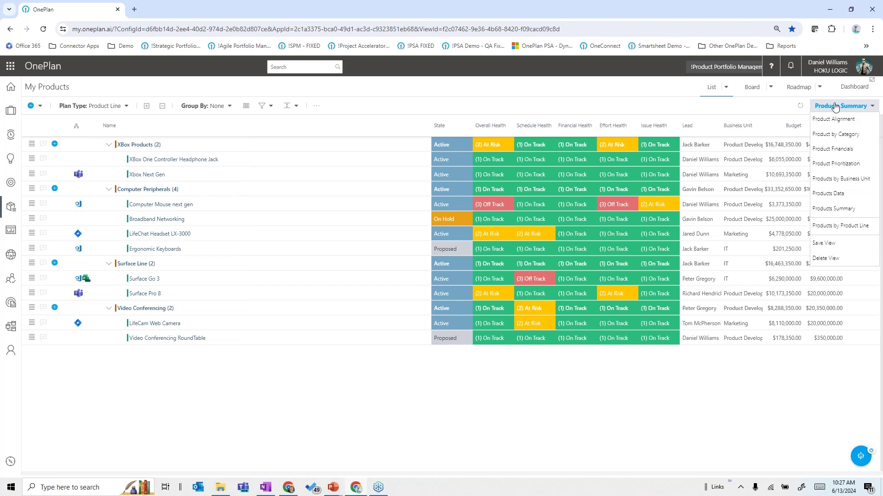
pyautogui.click(826, 136)
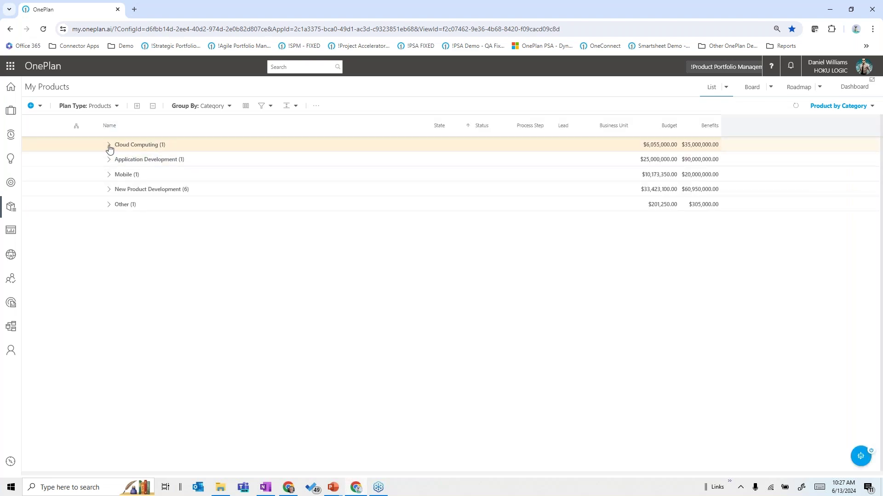
# Step: Expand the Cloud Computing, Application Development, Mobile and New Product Development groups, then switch to Board
pyautogui.click(109, 146)
pyautogui.click(109, 175)
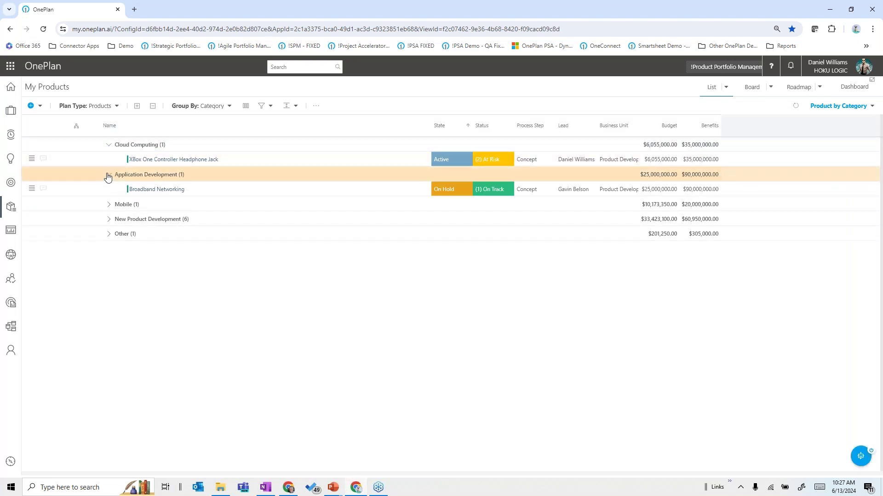
pyautogui.click(109, 205)
pyautogui.click(109, 234)
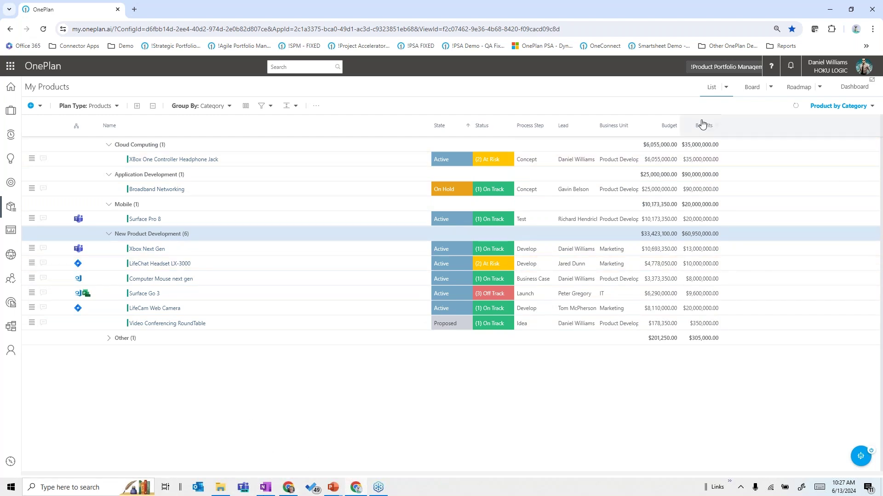
pyautogui.click(749, 93)
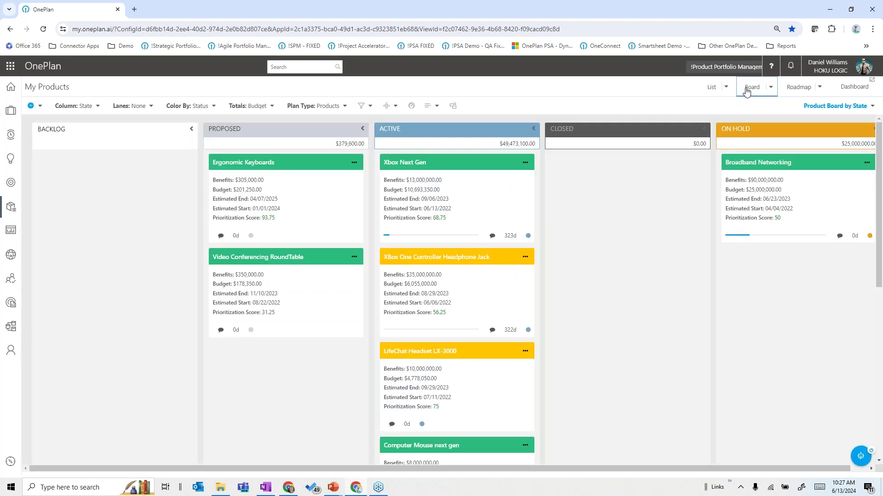
# Step: Apply the Product Board by Product Line layout with the Backlog column collapsed
pyautogui.click(814, 107)
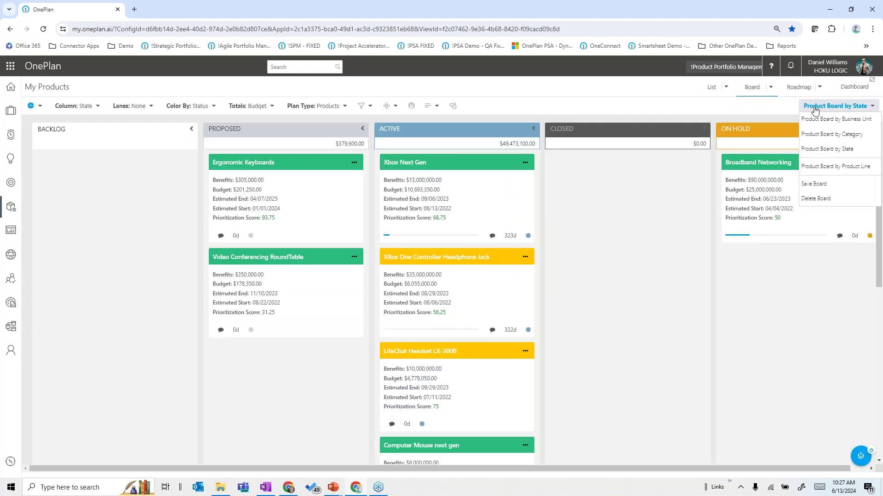
pyautogui.click(675, 97)
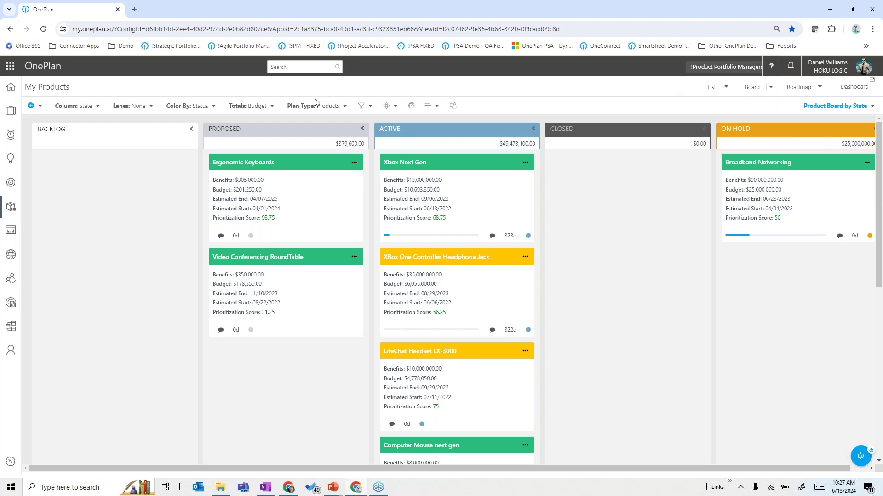
pyautogui.click(191, 132)
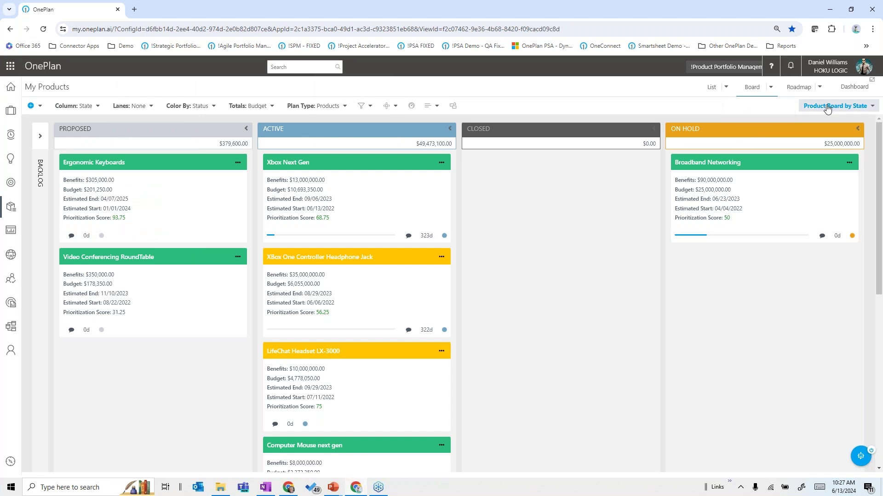
pyautogui.click(828, 108)
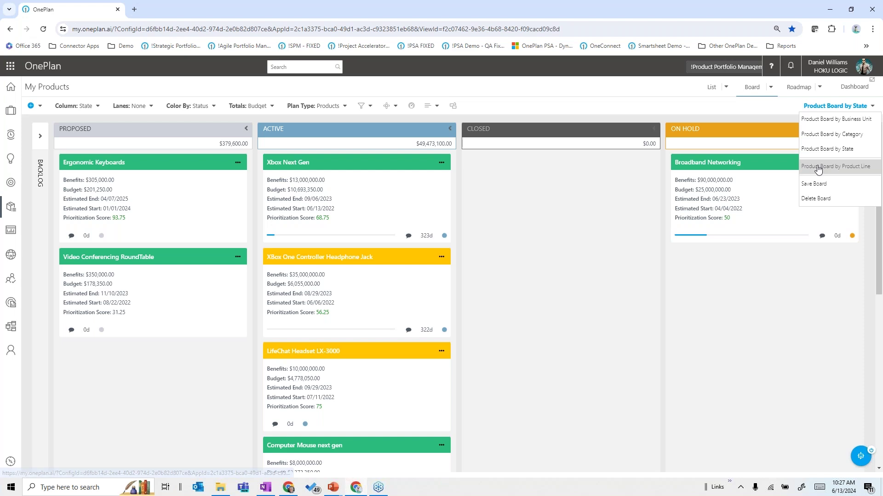
pyautogui.click(833, 167)
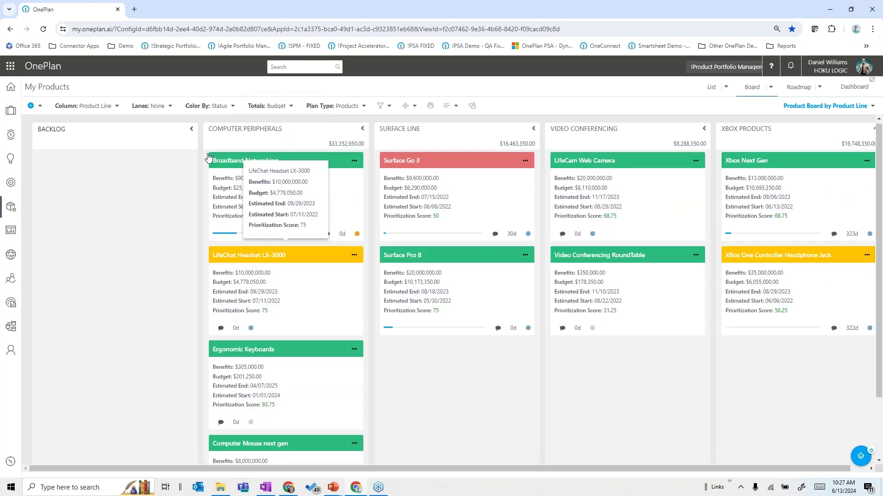
pyautogui.click(191, 130)
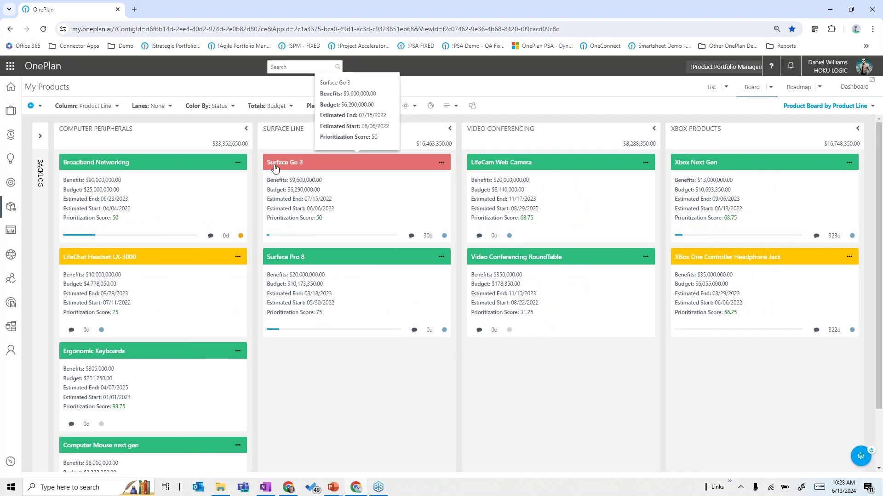
# Step: Open the Surface Go 3 card's product details
pyautogui.click(441, 163)
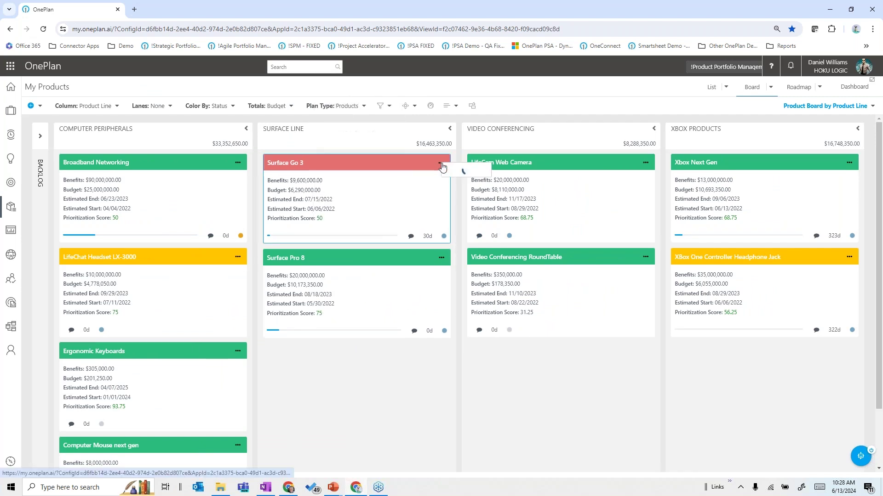
pyautogui.click(460, 197)
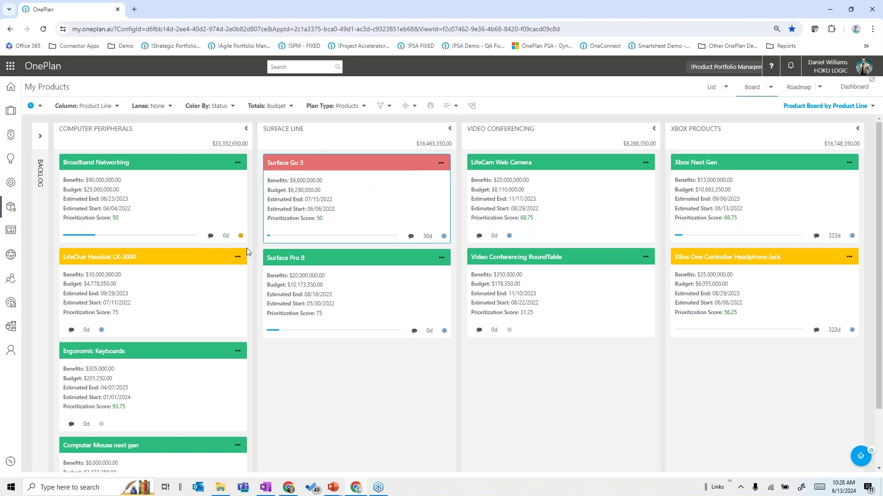
pyautogui.click(271, 221)
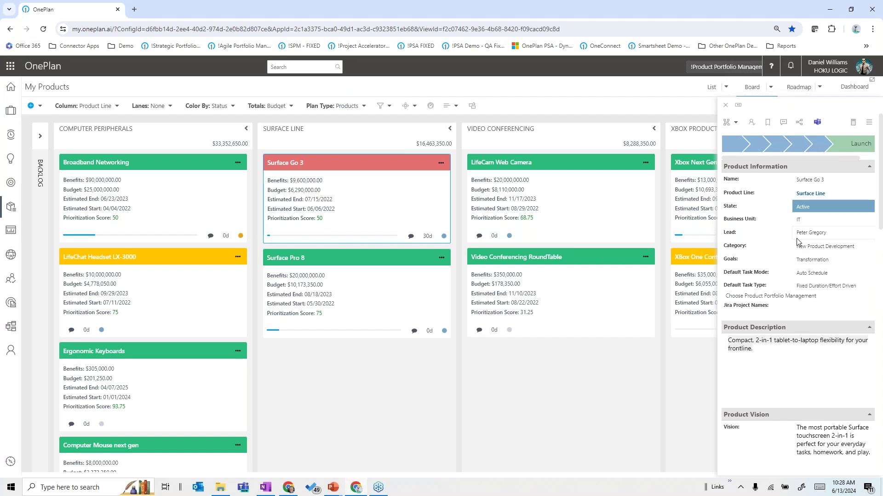
# Step: Expand Surface Go 3's Capabilities, Competitors and Key Results sections, then close its details panel
pyautogui.scroll(-2, 798, 242)
pyautogui.scroll(-10, 797, 244)
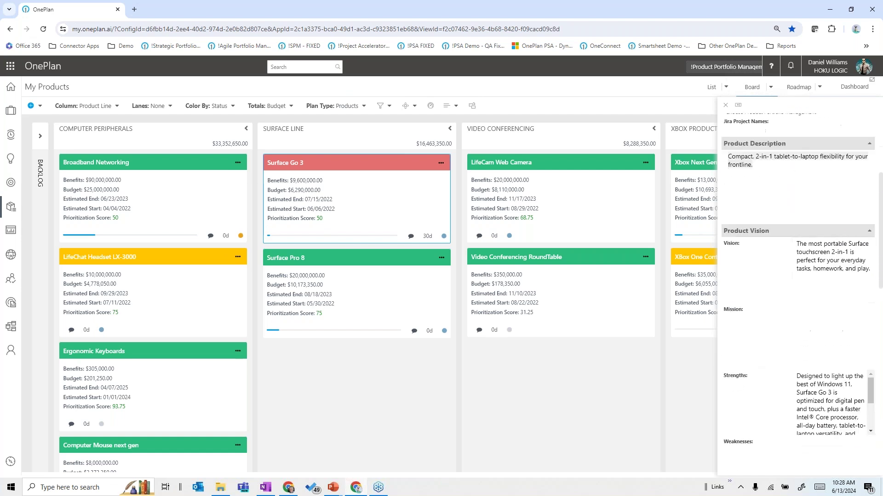
pyautogui.scroll(-4, 794, 239)
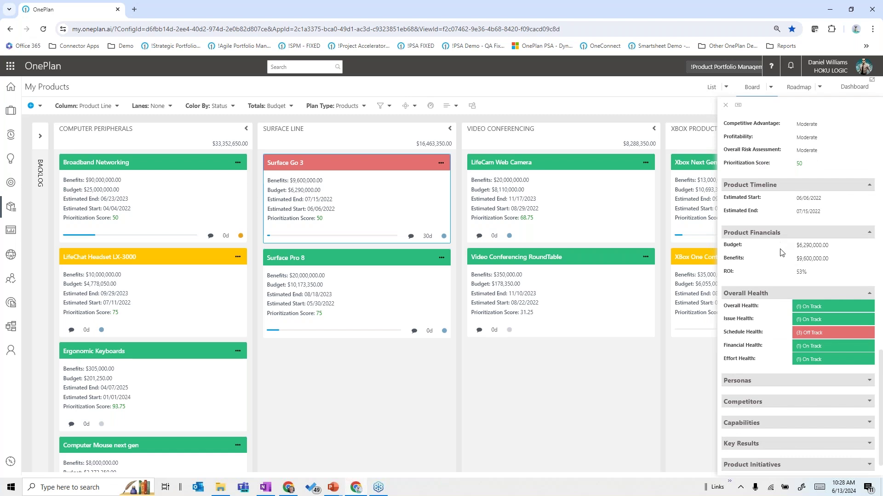
pyautogui.scroll(-1, 783, 257)
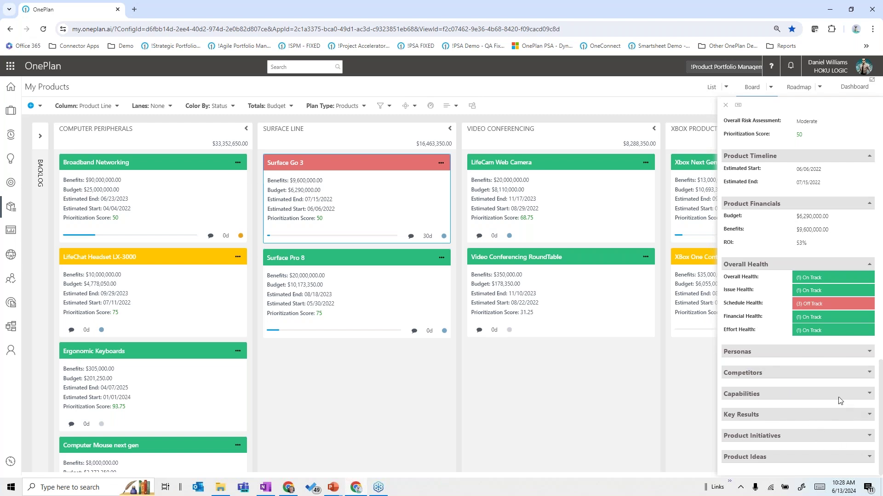
pyautogui.click(869, 395)
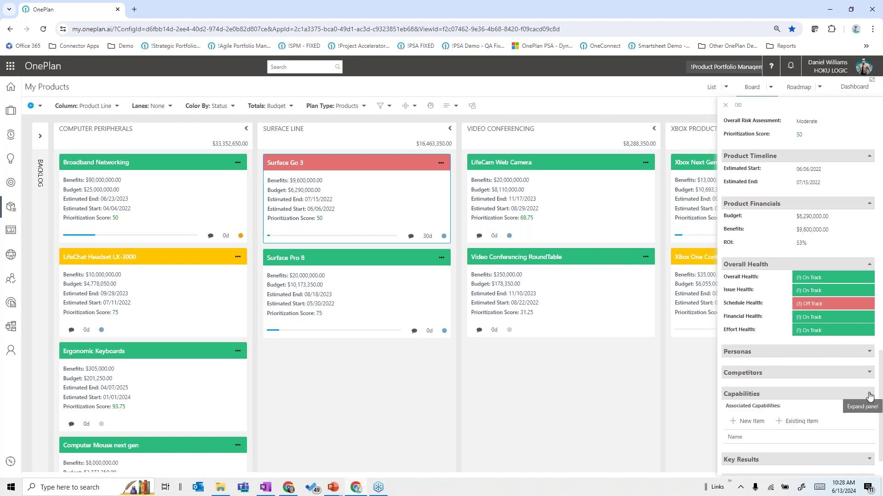
pyautogui.click(862, 376)
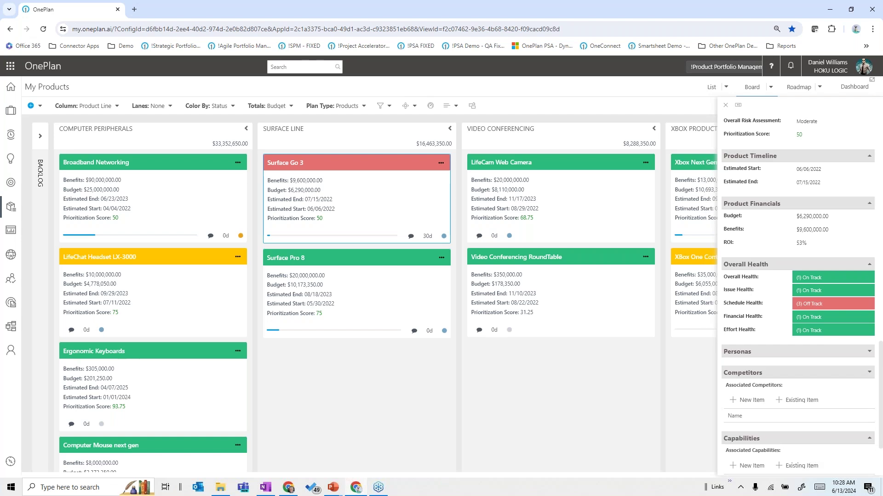
pyautogui.scroll(-2, 782, 381)
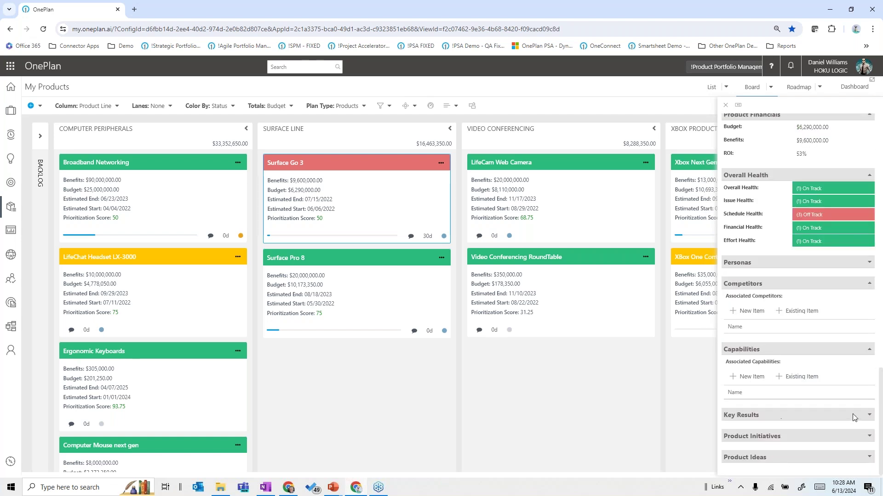
pyautogui.click(868, 415)
pyautogui.scroll(-2, 832, 429)
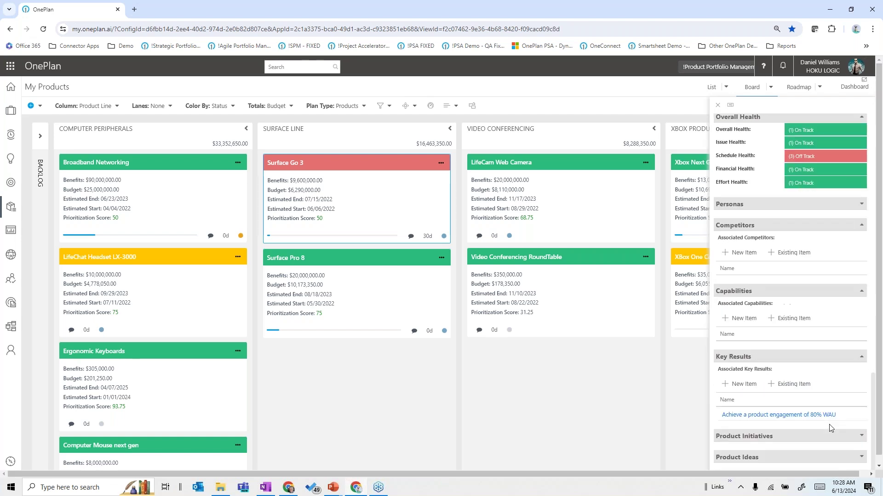
pyautogui.scroll(10, 809, 368)
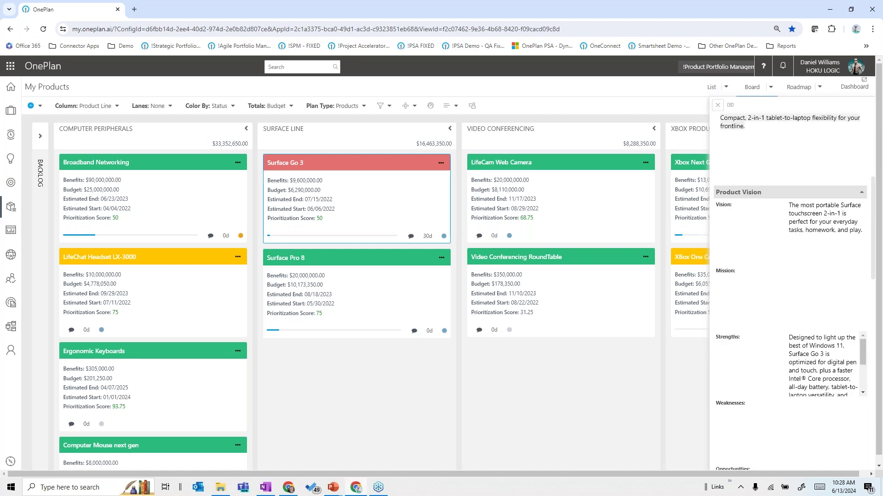
pyautogui.click(716, 106)
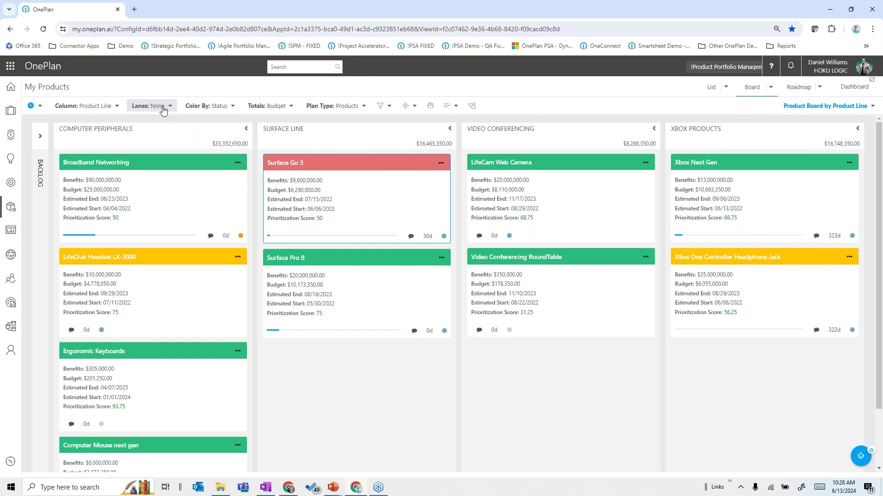
# Step: Split the board into Category swimlanes, review the cards, then switch to the roadmap
pyautogui.click(163, 108)
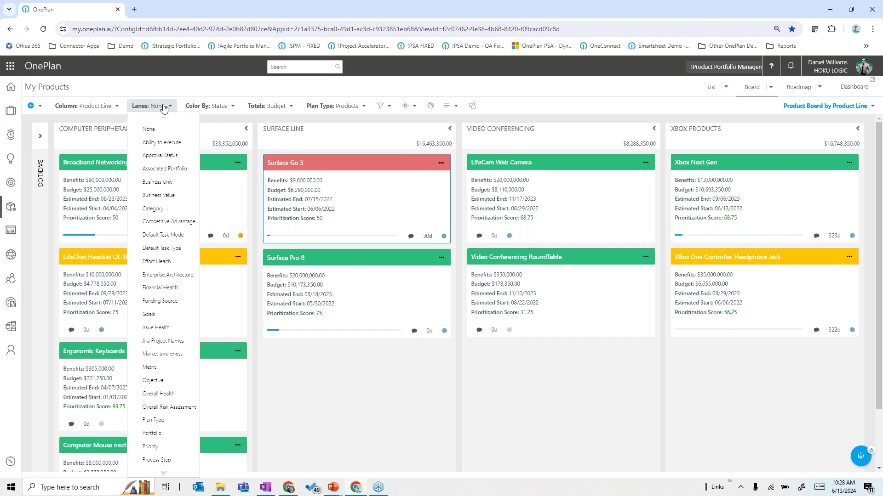
pyautogui.click(153, 209)
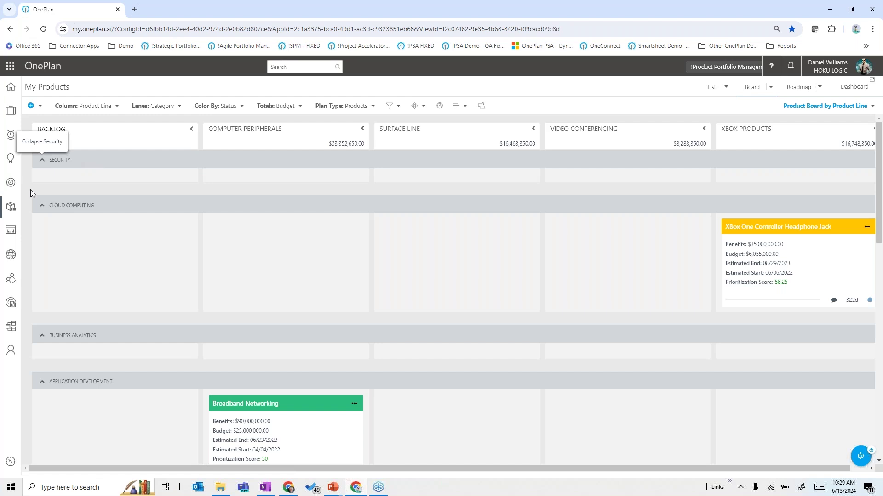
pyautogui.scroll(-4, 105, 276)
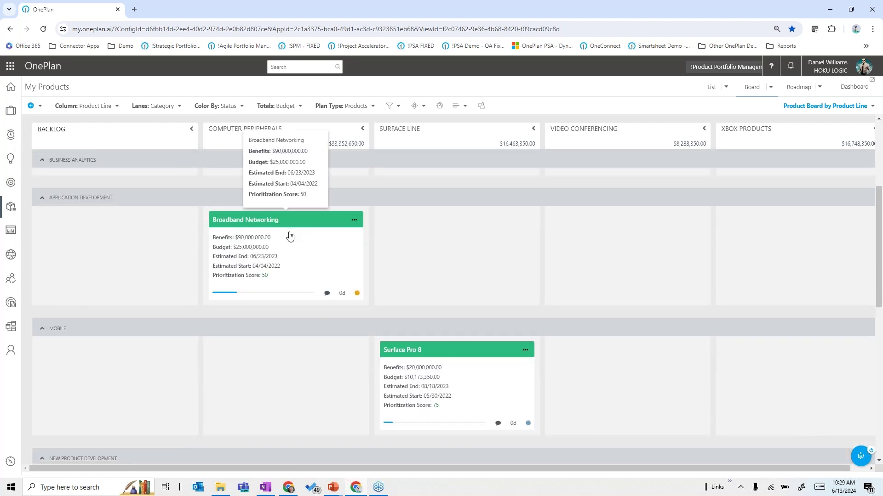
pyautogui.scroll(-4, 122, 322)
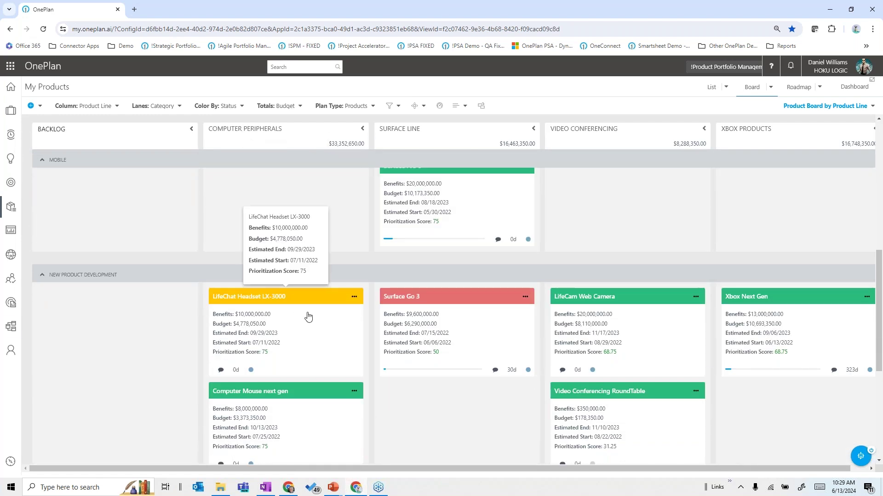
pyautogui.scroll(-1, 307, 319)
pyautogui.scroll(-1, 309, 321)
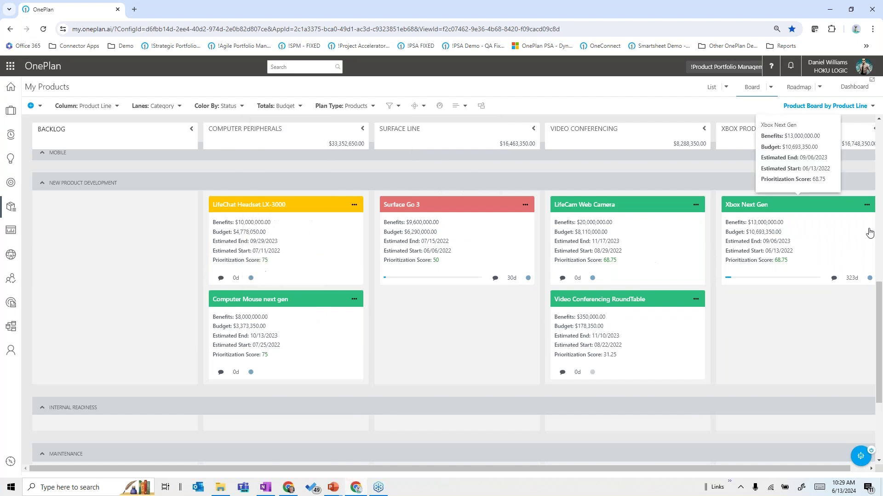
pyautogui.click(816, 90)
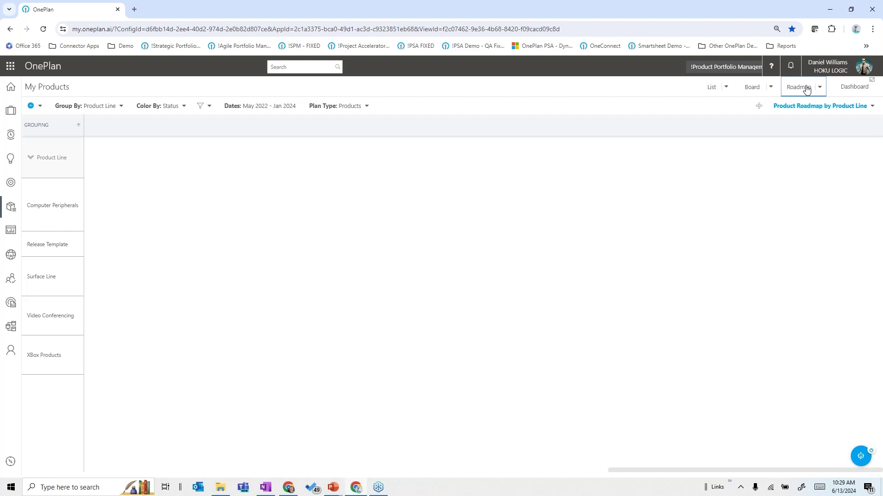
# Step: Apply the Product Roadmap by Product Line/OKR Cycle view, showing OKR Cycles 0–2
pyautogui.click(802, 115)
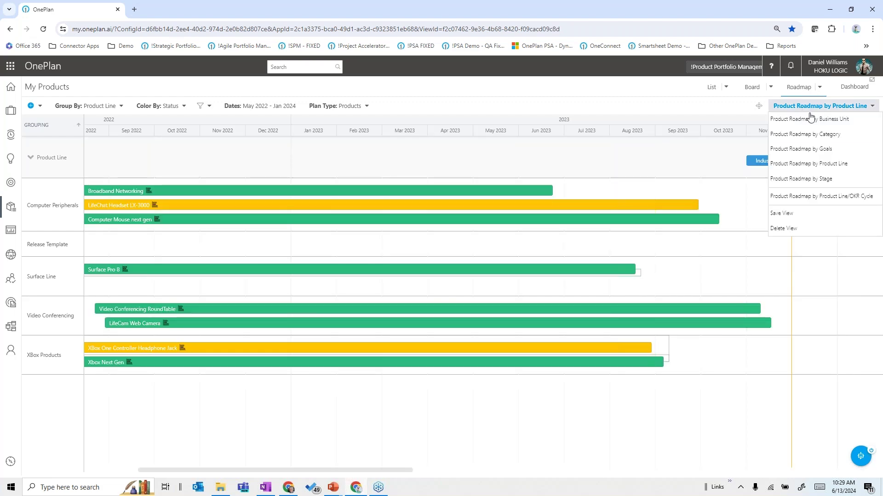
pyautogui.click(698, 106)
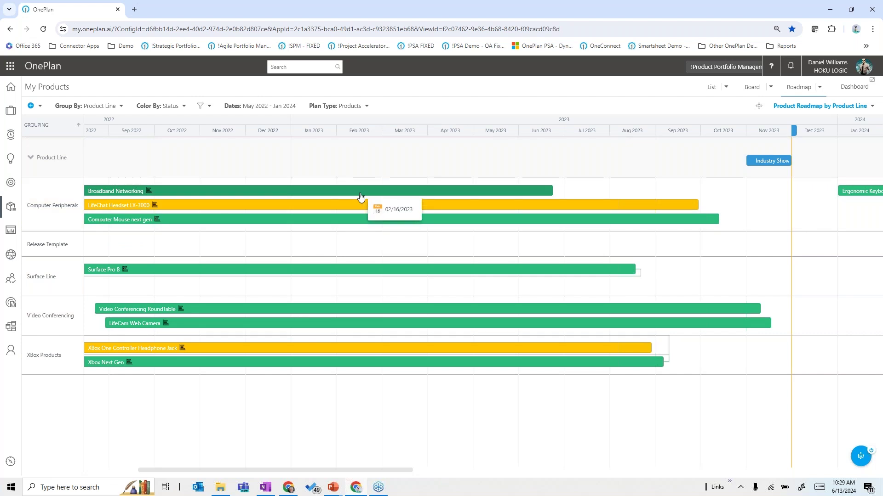
pyautogui.moveTo(412, 190)
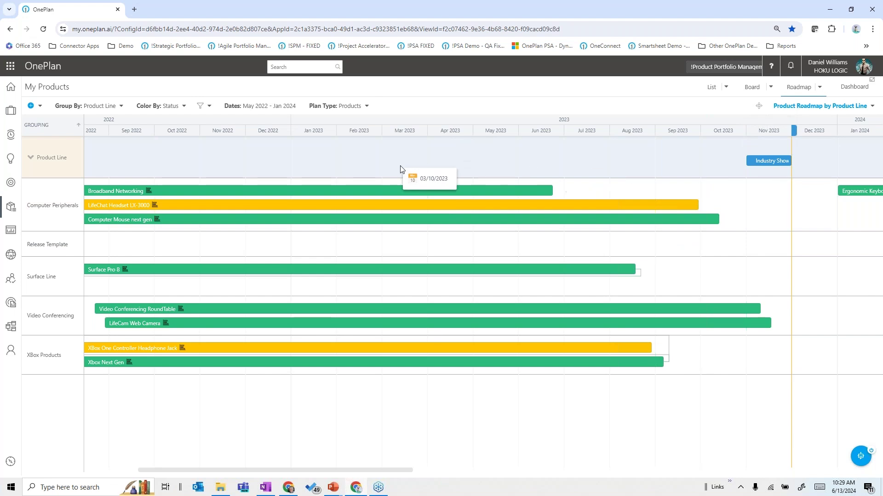
pyautogui.moveTo(766, 156)
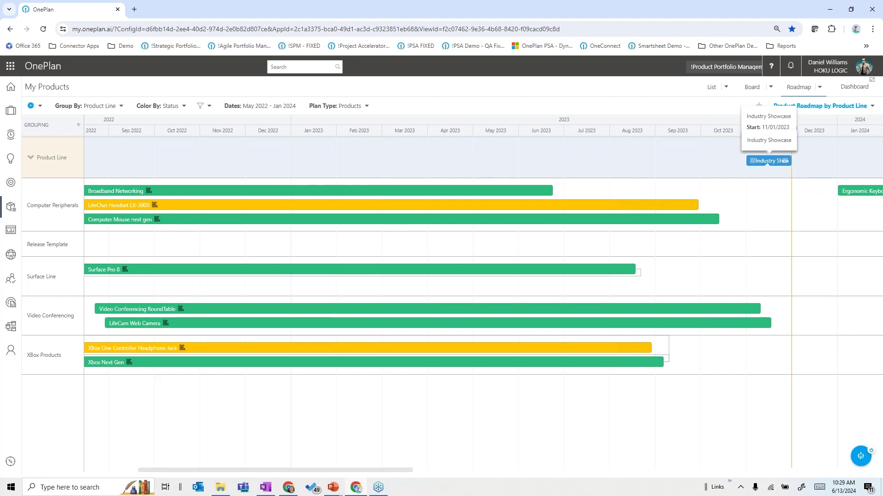
pyautogui.click(824, 108)
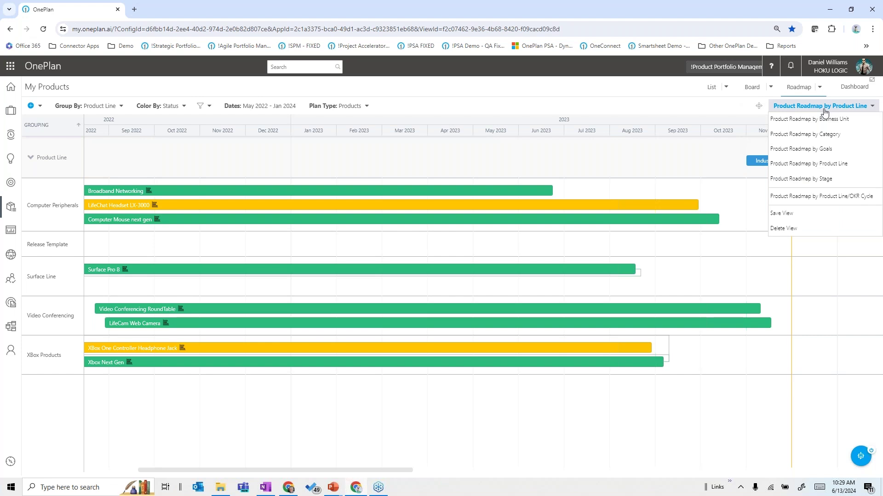
pyautogui.click(797, 197)
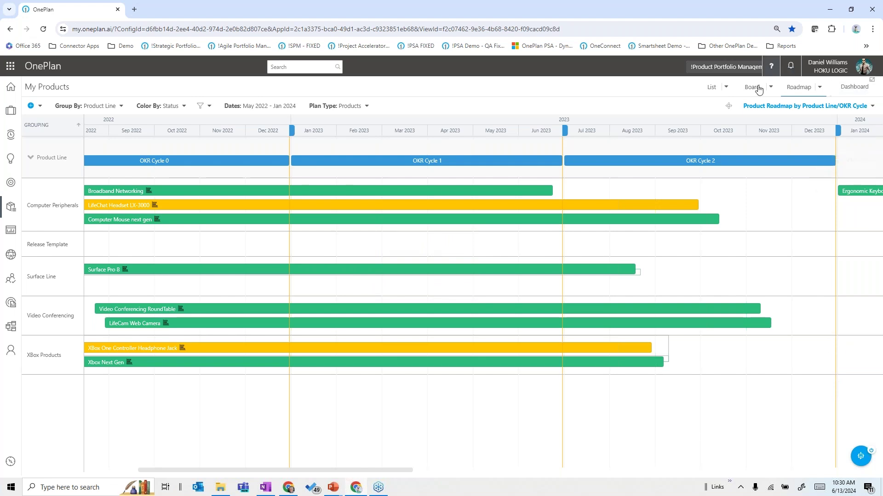
# Step: Return My Products to the list under the Products Summary view
pyautogui.click(720, 91)
pyautogui.click(726, 88)
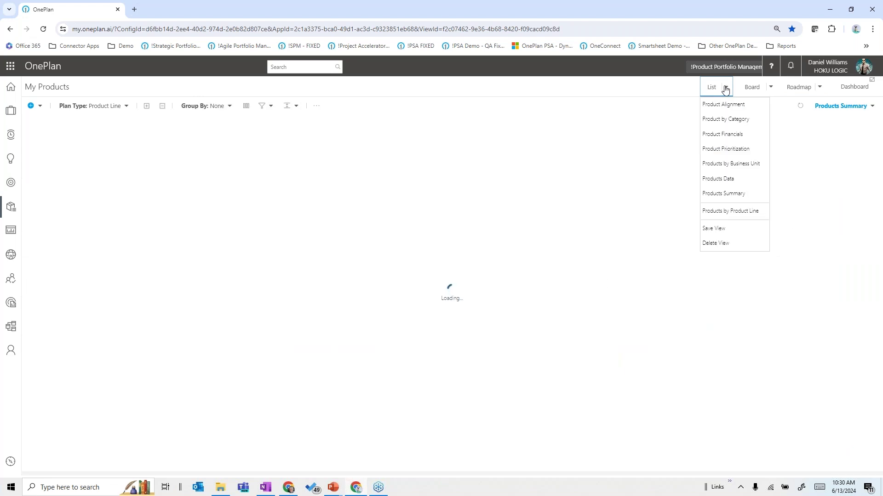
pyautogui.click(832, 106)
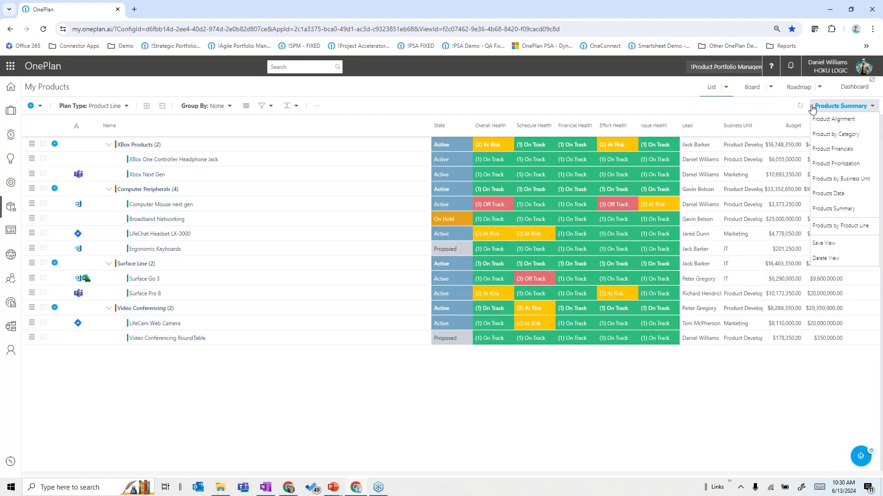
pyautogui.click(582, 93)
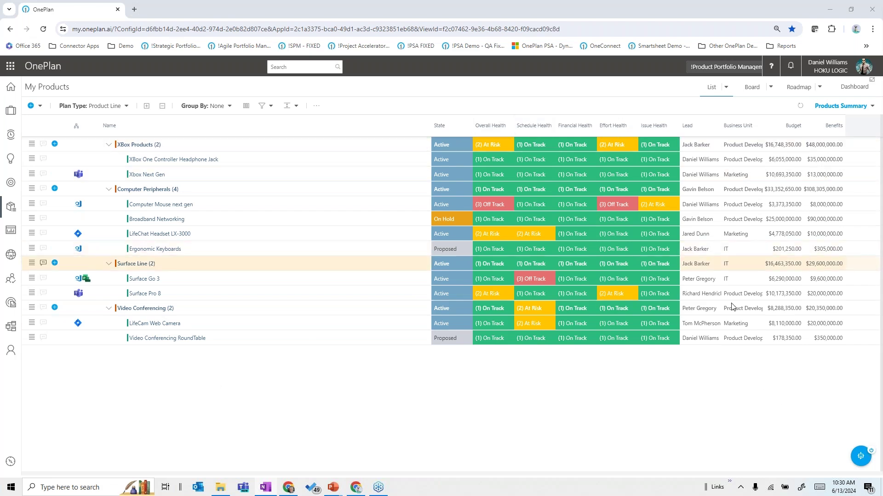
pyautogui.click(860, 457)
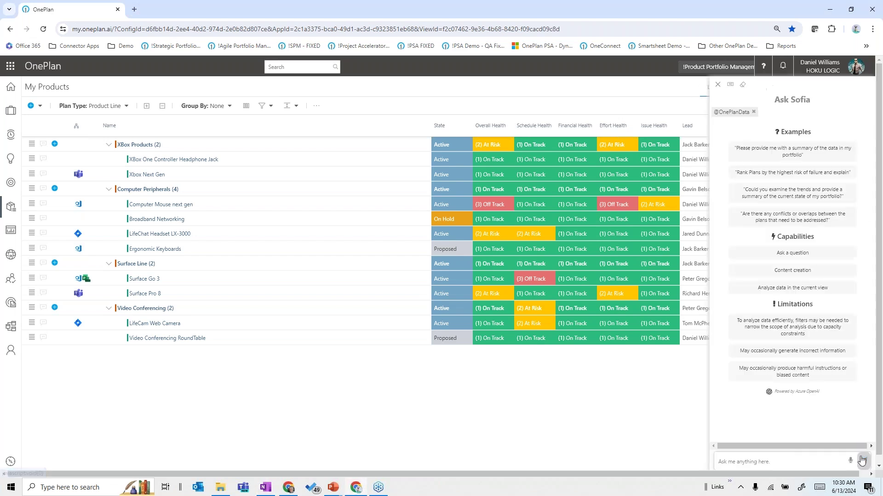
pyautogui.click(777, 465)
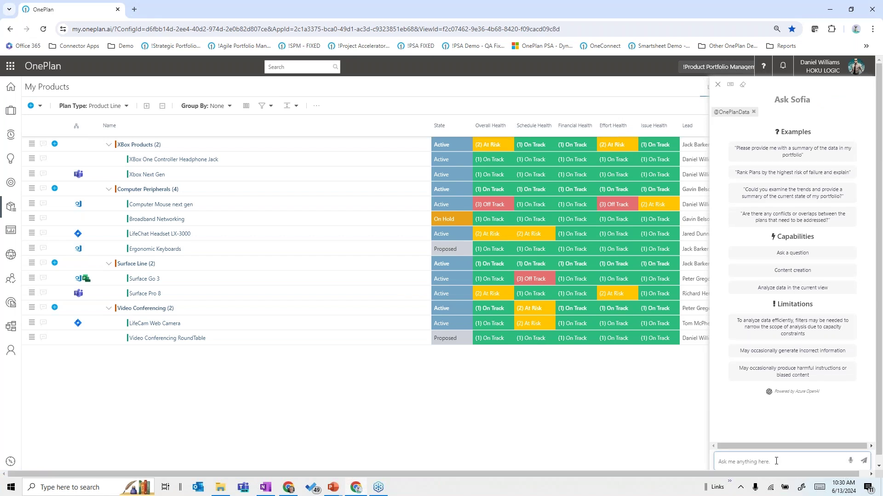
pyautogui.write('3 products are at the highest risk of failure and why?')
pyautogui.click(864, 462)
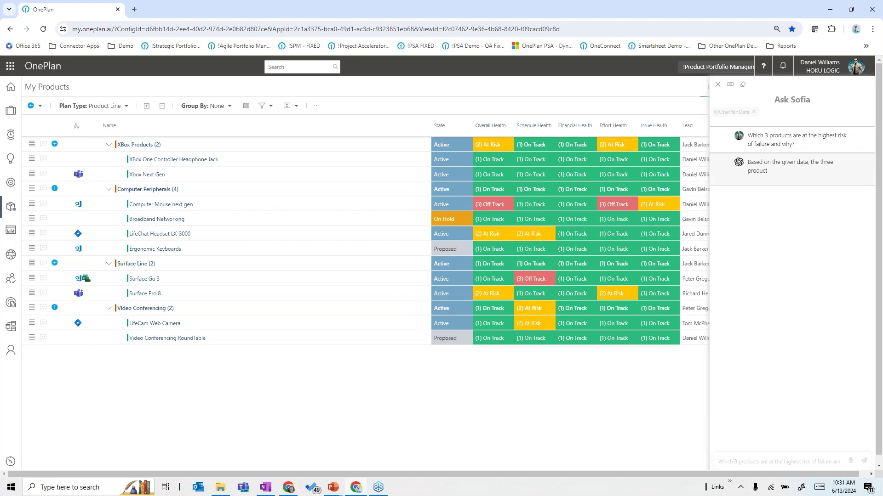
pyautogui.click(730, 84)
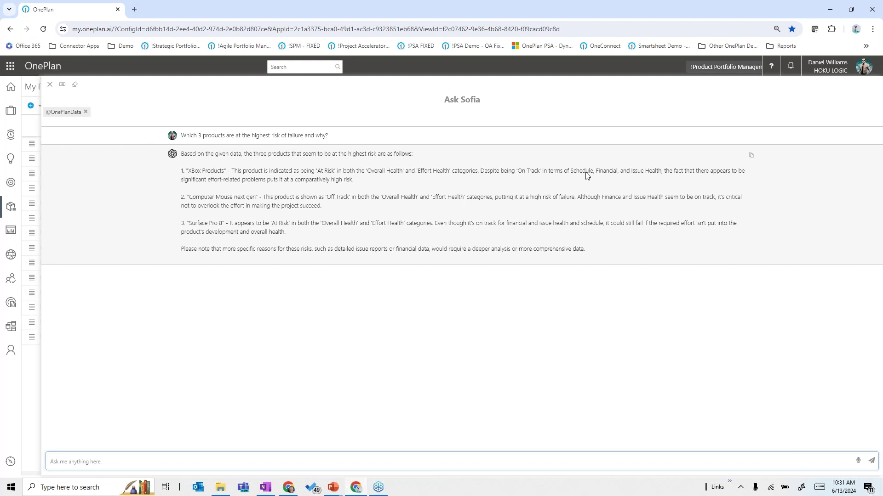
pyautogui.click(50, 84)
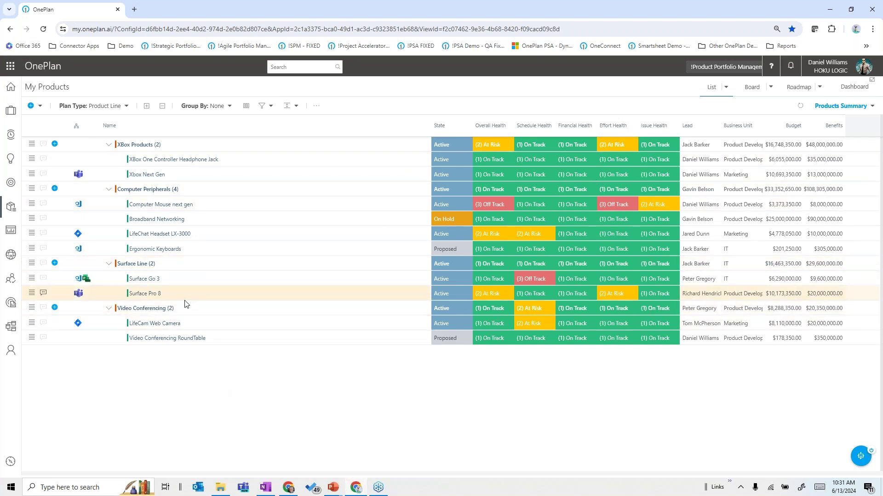
# Step: Open the Xbox Next Gen product page on its Details tab
pyautogui.click(144, 176)
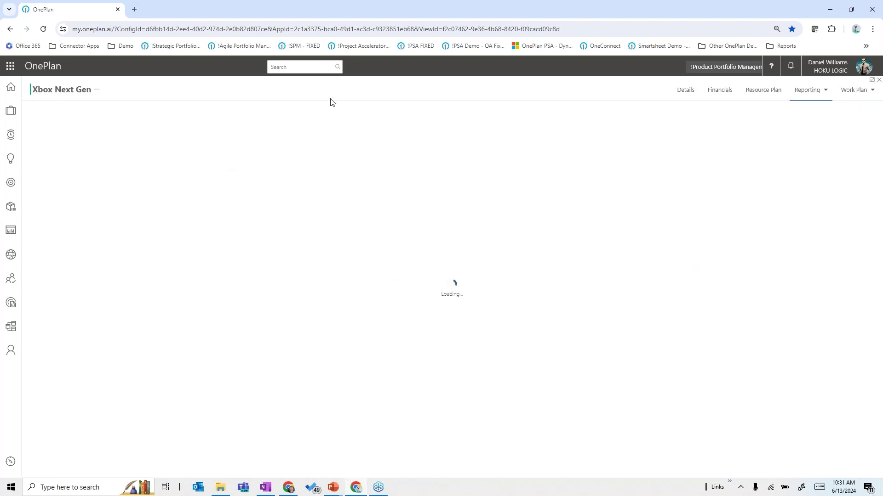
pyautogui.click(685, 90)
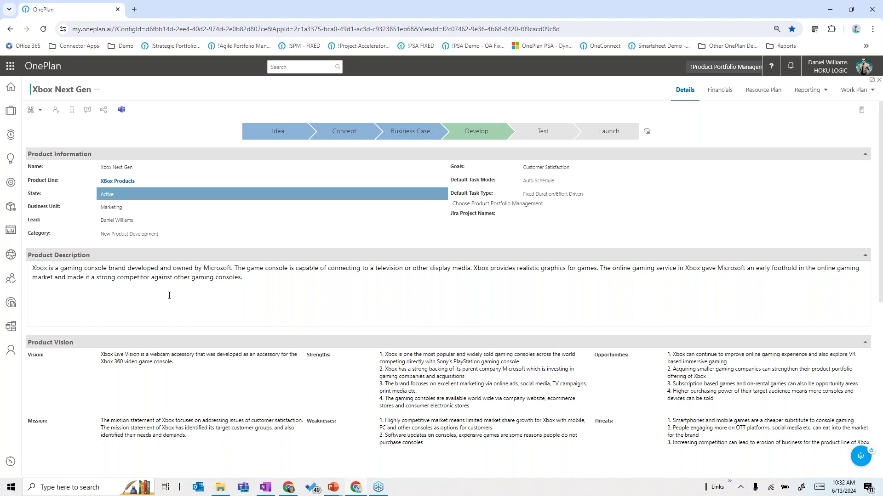
# Step: Expand Xbox Next Gen's Personas, Competitors, Capabilities and Key Results sections, then return to the top
pyautogui.scroll(-2, 169, 295)
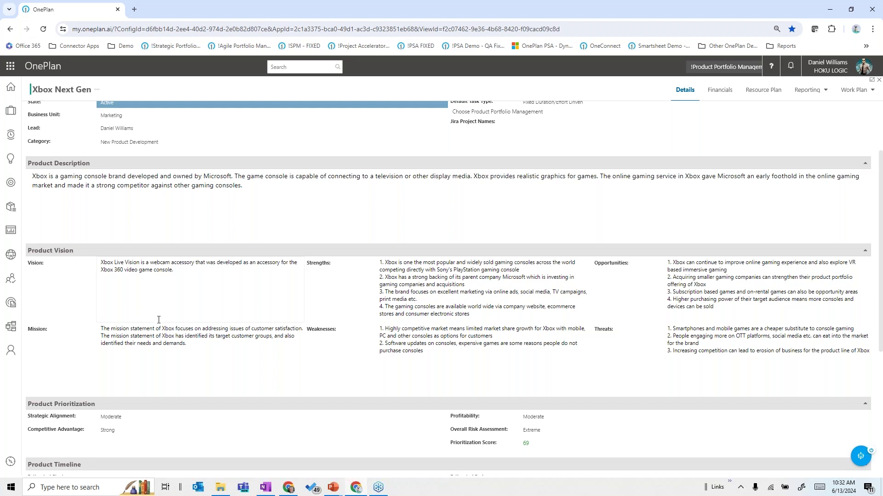
pyautogui.scroll(-5, 159, 319)
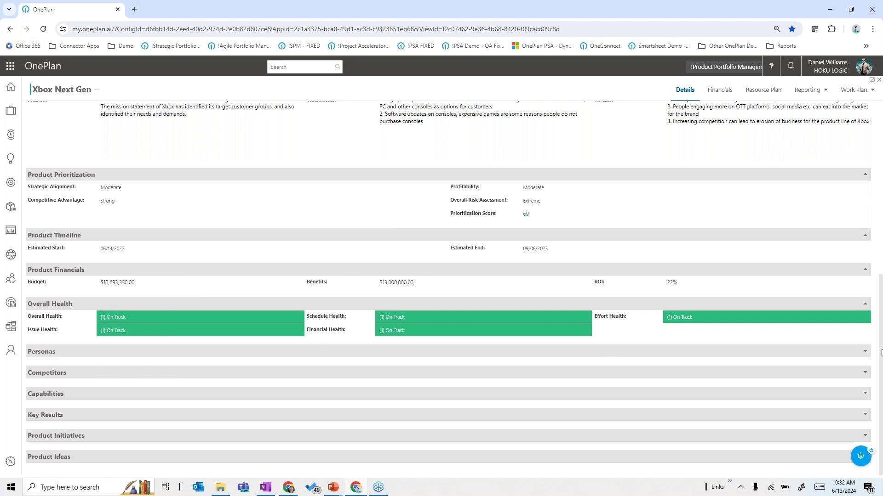
pyautogui.click(865, 352)
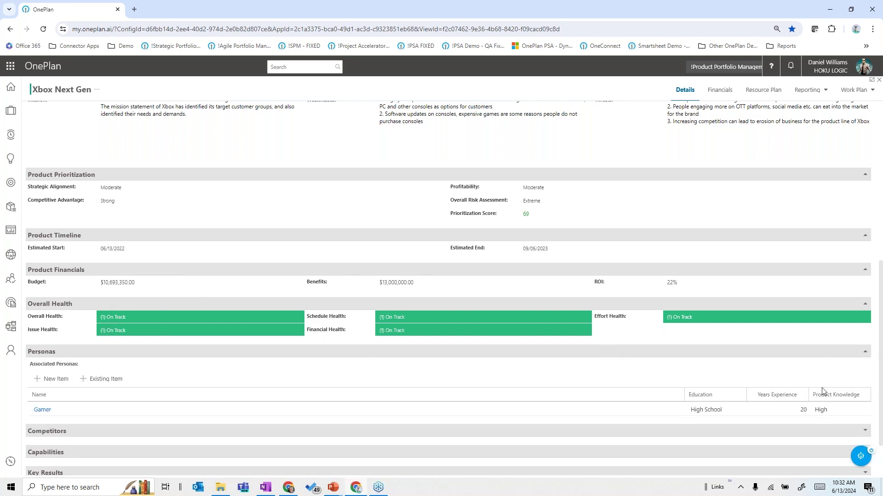
pyautogui.scroll(-1, 821, 390)
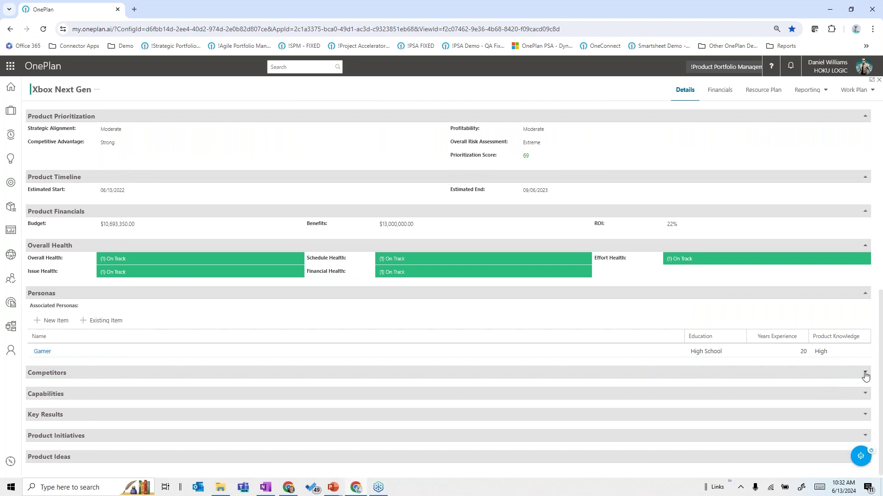
pyautogui.click(865, 374)
pyautogui.scroll(-1, 760, 416)
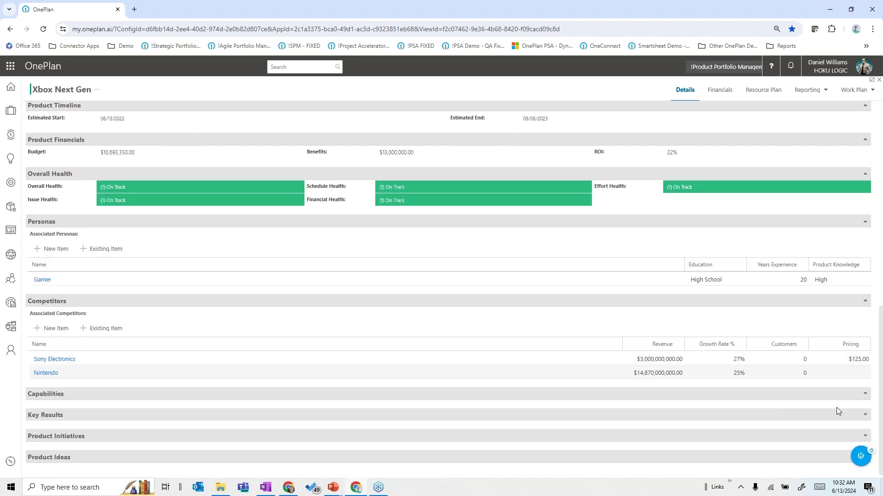
pyautogui.click(865, 397)
pyautogui.scroll(-1, 792, 395)
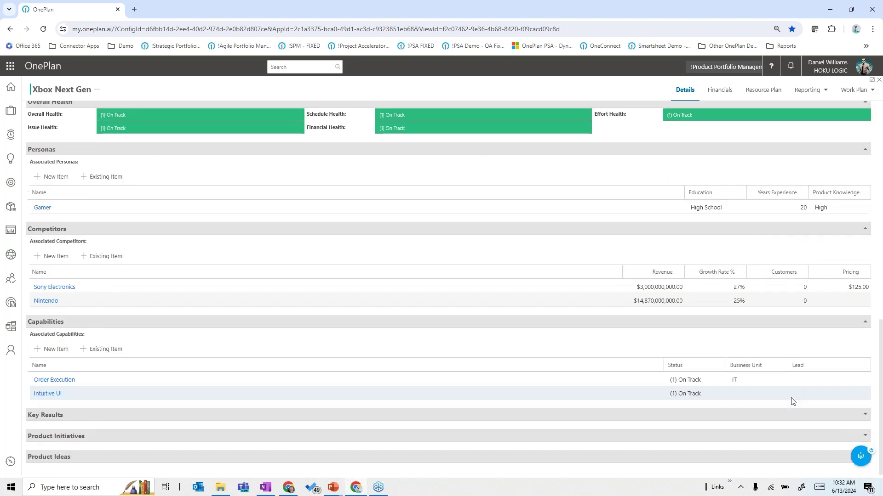
pyautogui.click(865, 414)
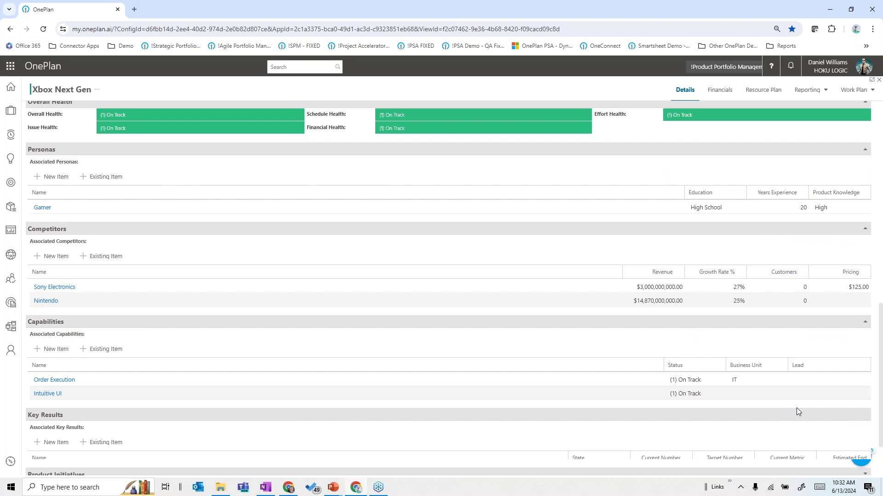
pyautogui.scroll(-1, 758, 400)
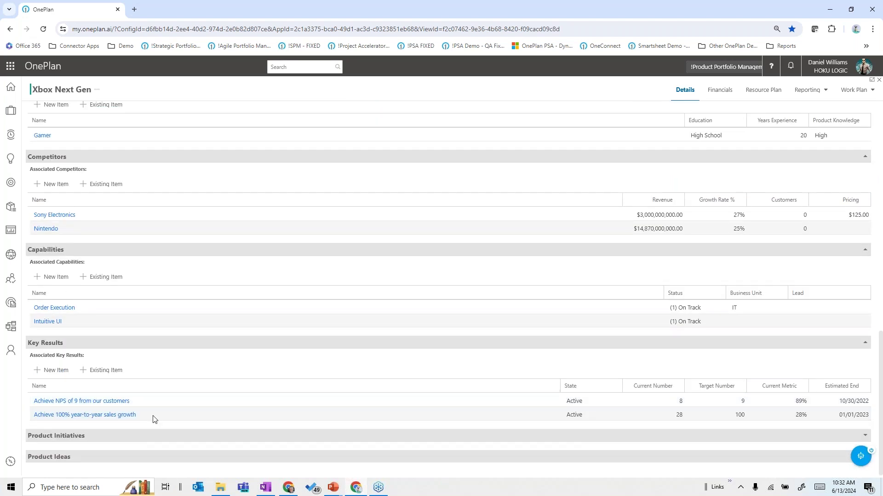
pyautogui.scroll(4, 170, 422)
pyautogui.scroll(5, 171, 418)
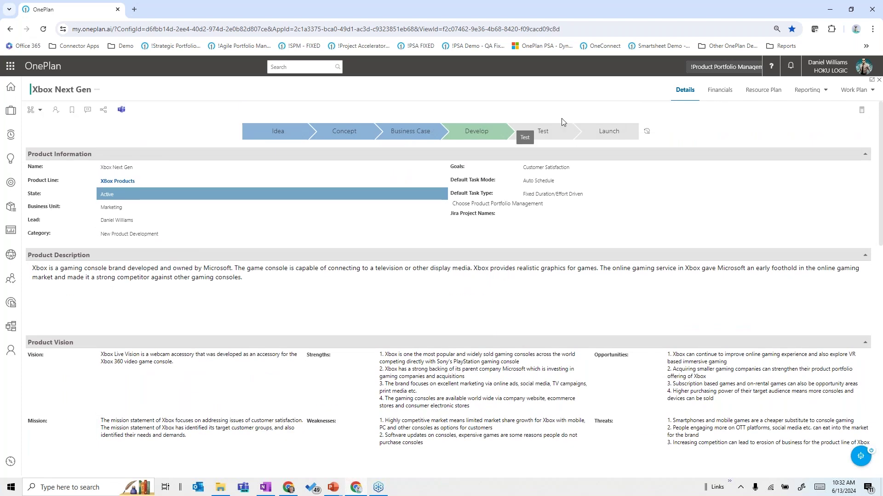
# Step: Show the Xbox Next Gen work plan as a list with all releases expanded
pyautogui.click(849, 94)
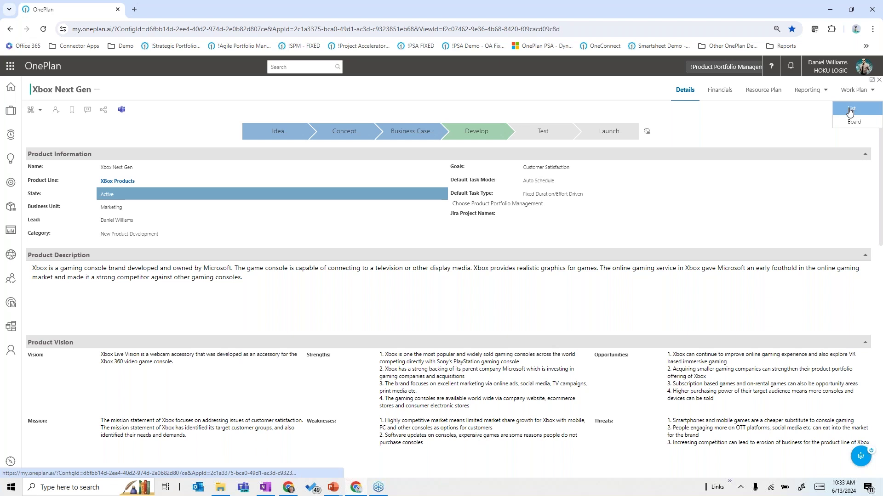
pyautogui.click(849, 112)
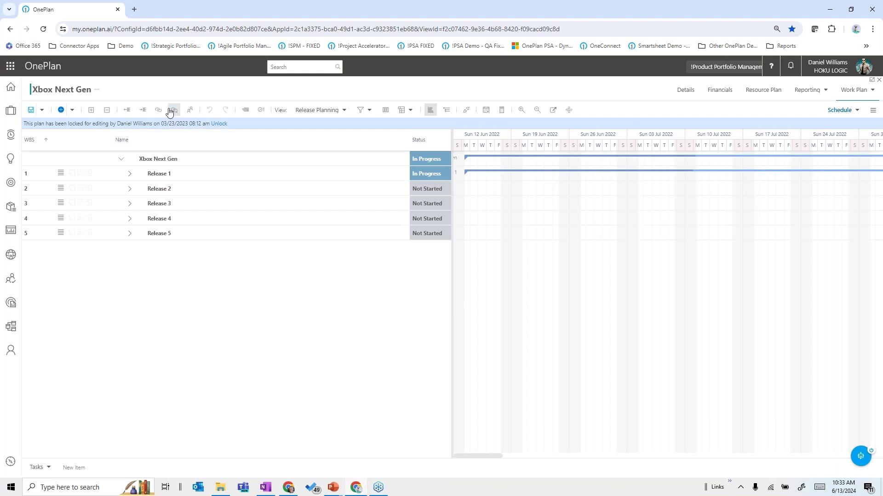
pyautogui.click(91, 111)
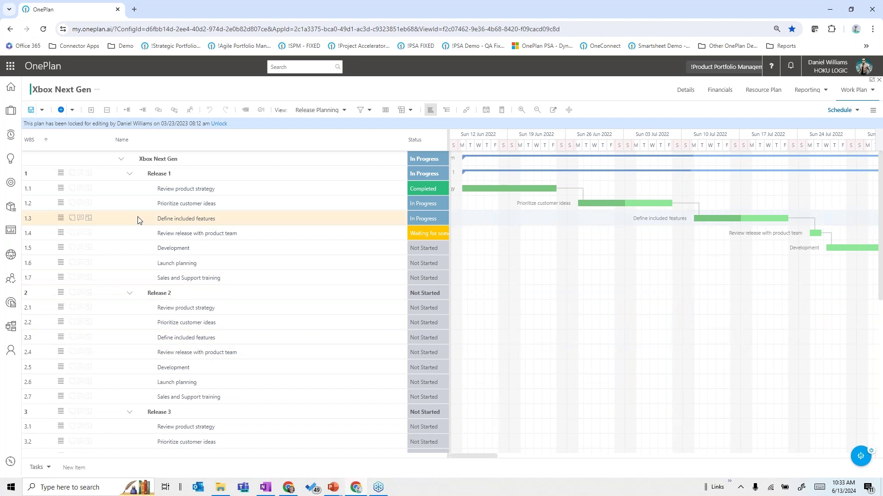
# Step: Preview the Microsoft Project connection options without connecting, then switch the plan to the Backlog view
pyautogui.click(848, 114)
pyautogui.click(730, 109)
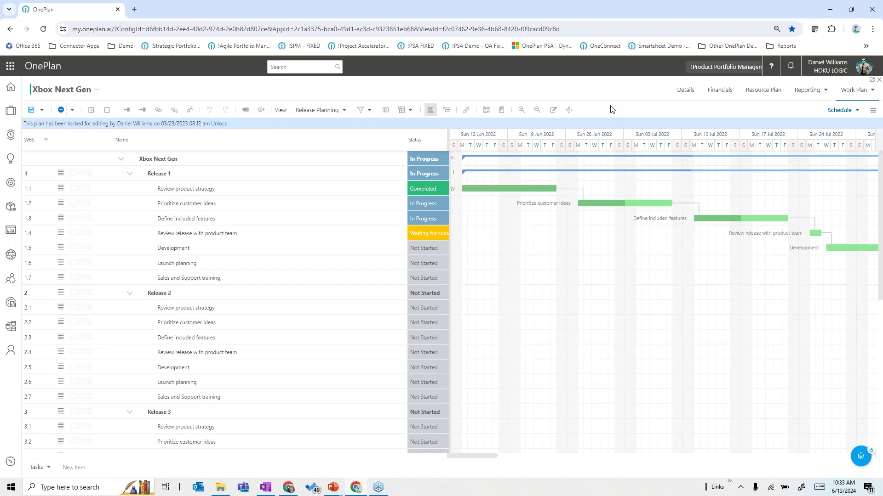
pyautogui.click(466, 111)
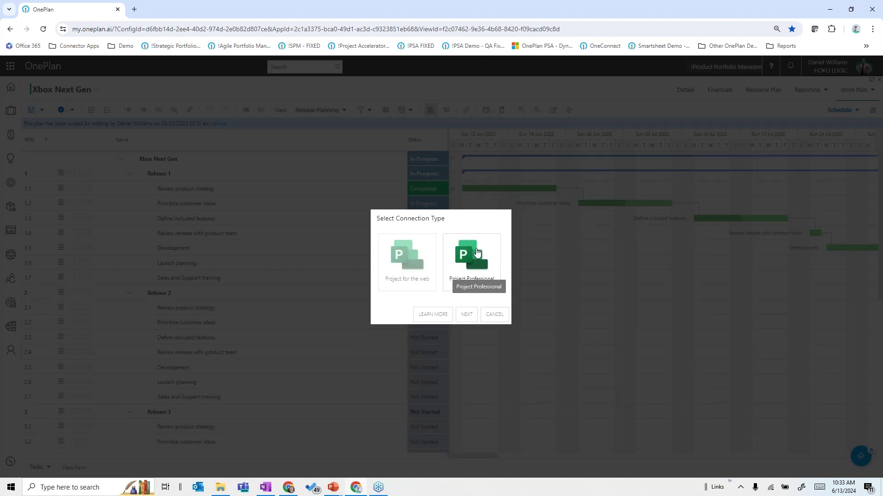
pyautogui.click(495, 318)
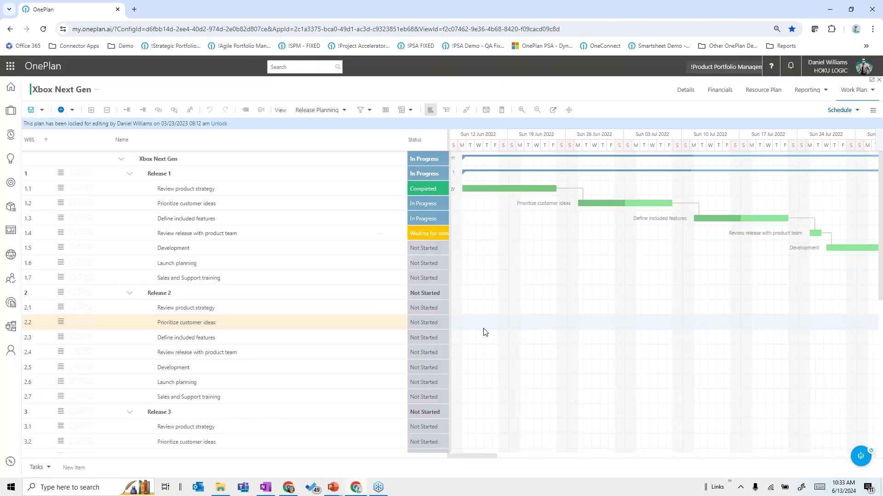
pyautogui.click(856, 113)
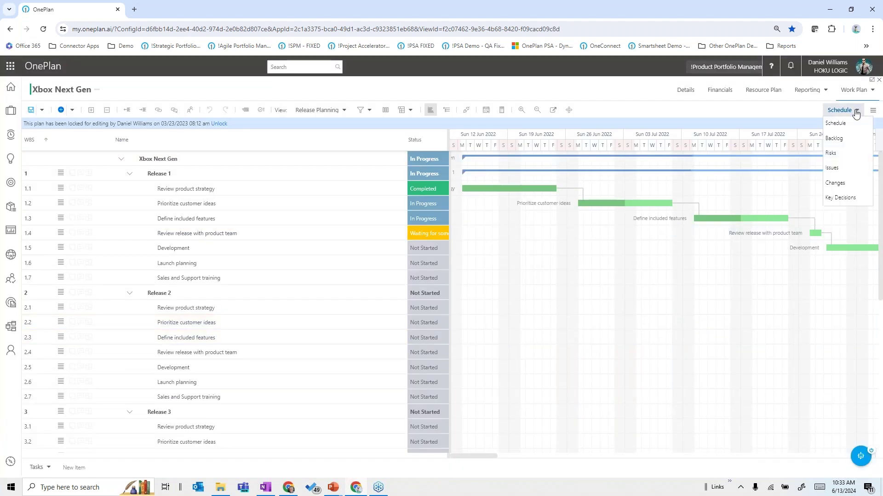
pyautogui.click(834, 140)
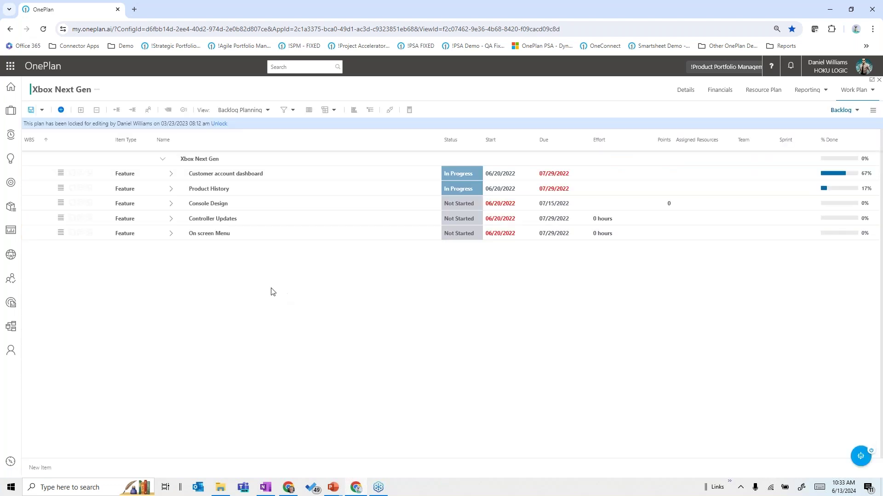
# Step: Expand every feature into user stories, filter to Sprint07_18_22 via the sprints panel, then hide it
pyautogui.click(81, 110)
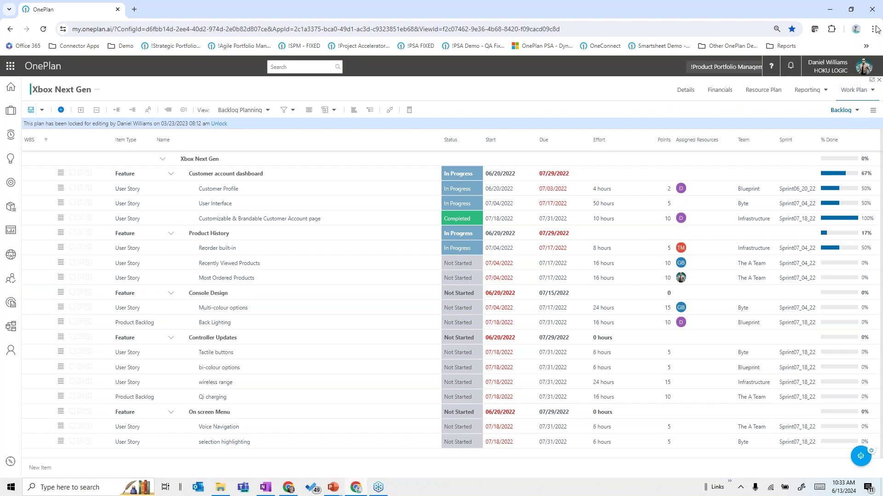
pyautogui.click(872, 111)
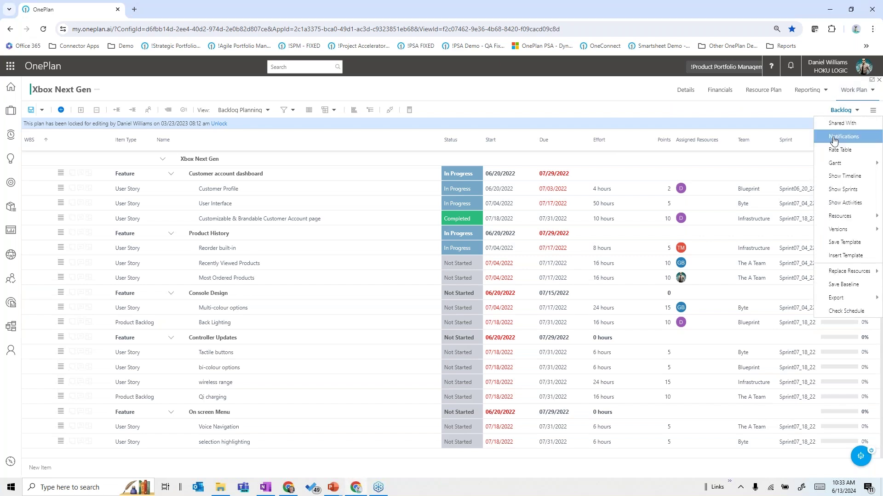
pyautogui.click(836, 190)
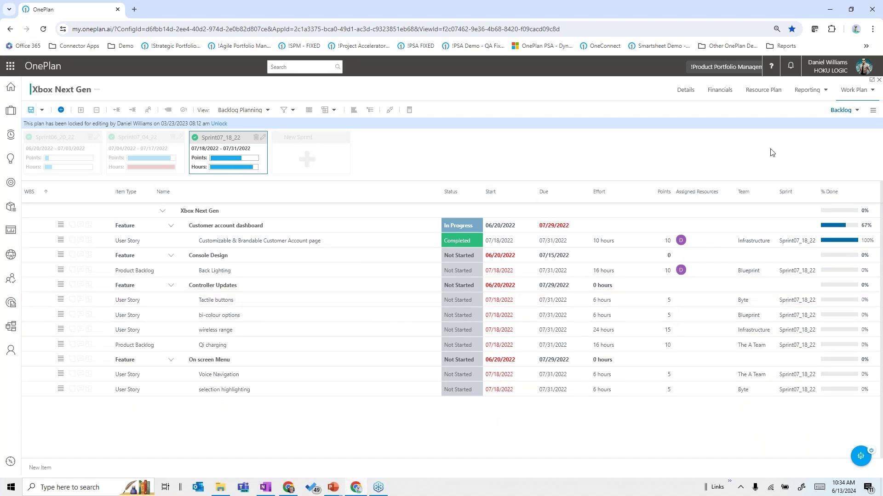
pyautogui.click(872, 110)
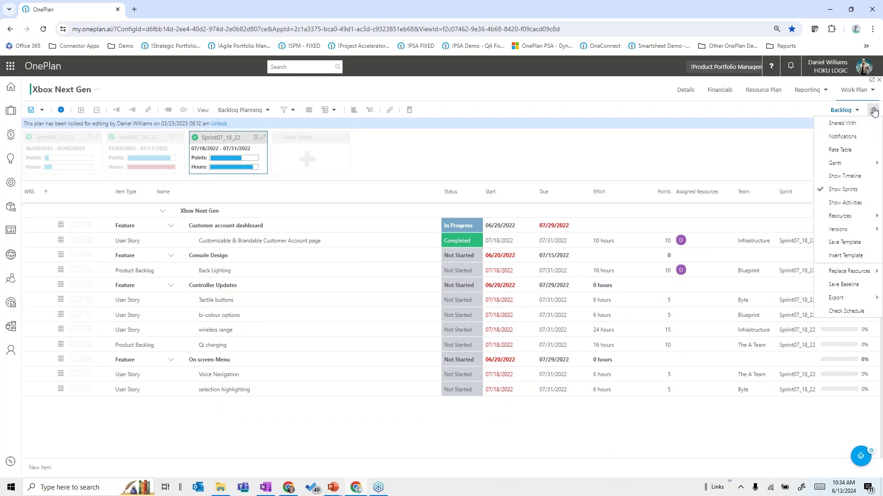
pyautogui.click(841, 189)
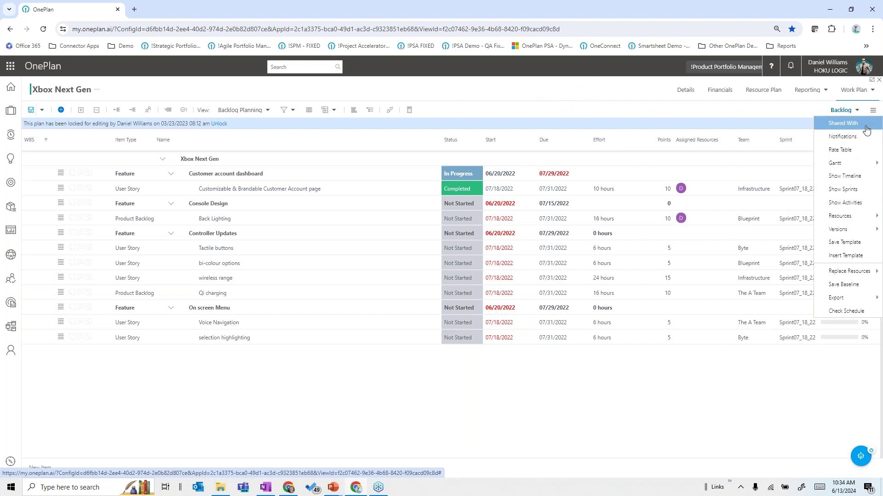
# Step: Check the plan views and the Azure DevOps/Jira connection options, cancelling without connecting
pyautogui.click(844, 110)
pyautogui.click(644, 95)
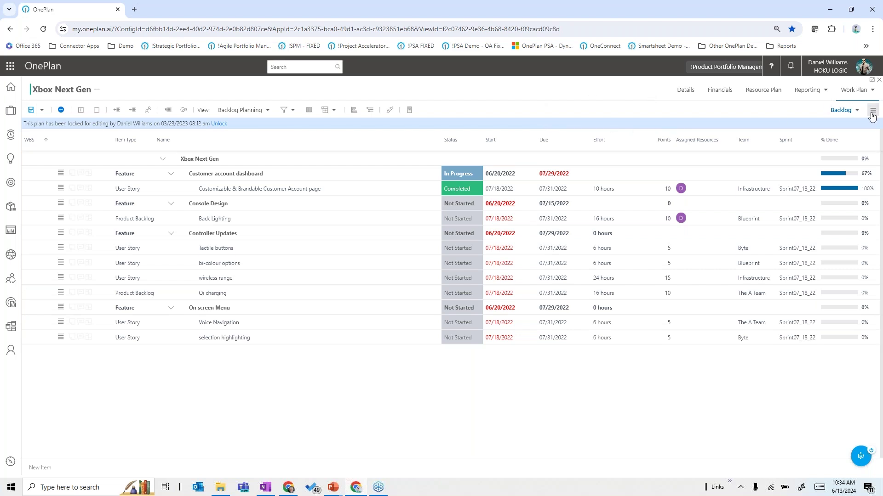
pyautogui.click(854, 111)
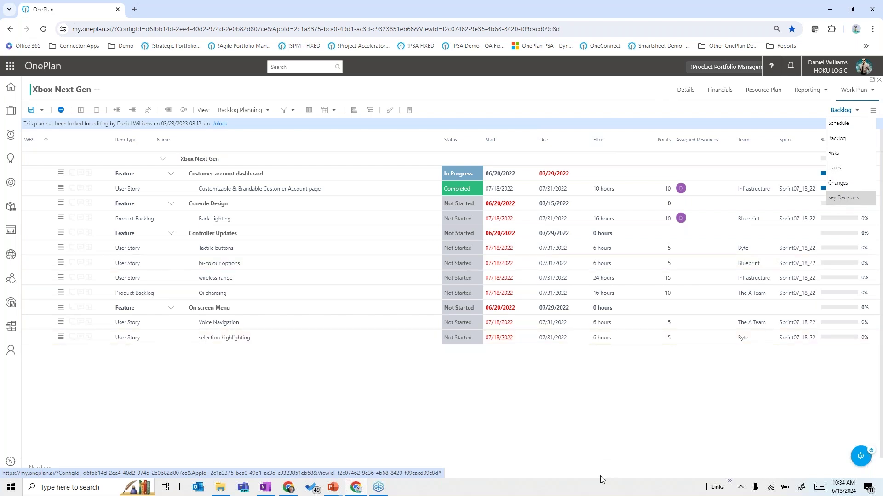
pyautogui.click(598, 465)
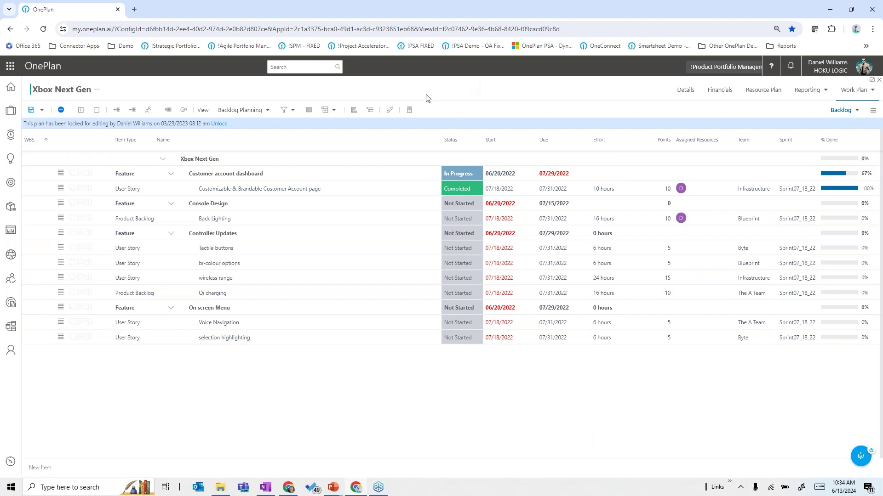
pyautogui.click(388, 112)
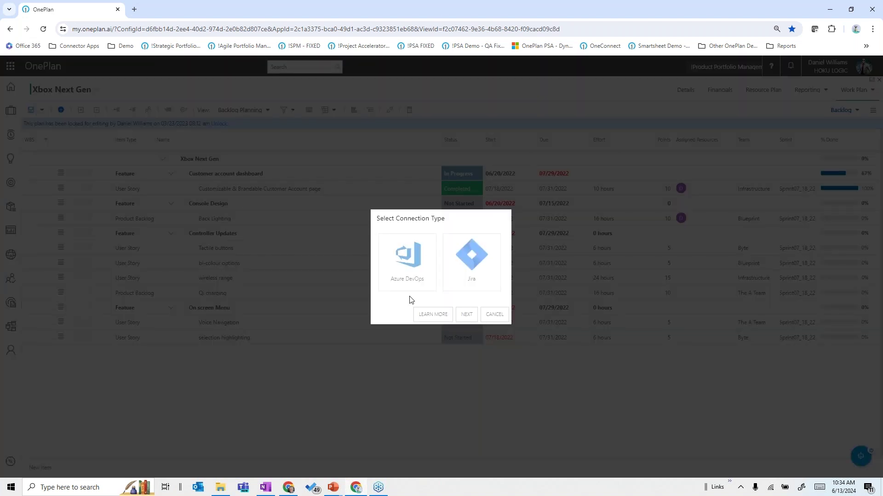
pyautogui.click(494, 316)
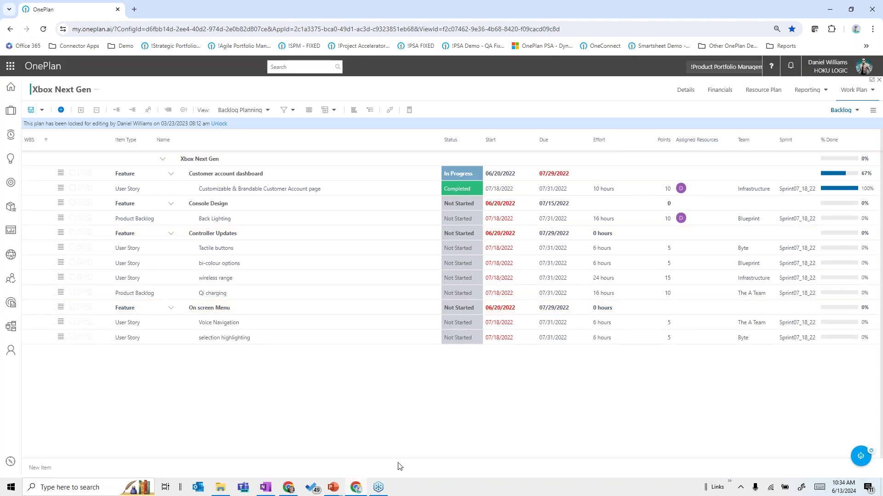
# Step: Show the resource plan's monthly demand in FTE instead of hours and select the Product Manager row
pyautogui.click(755, 95)
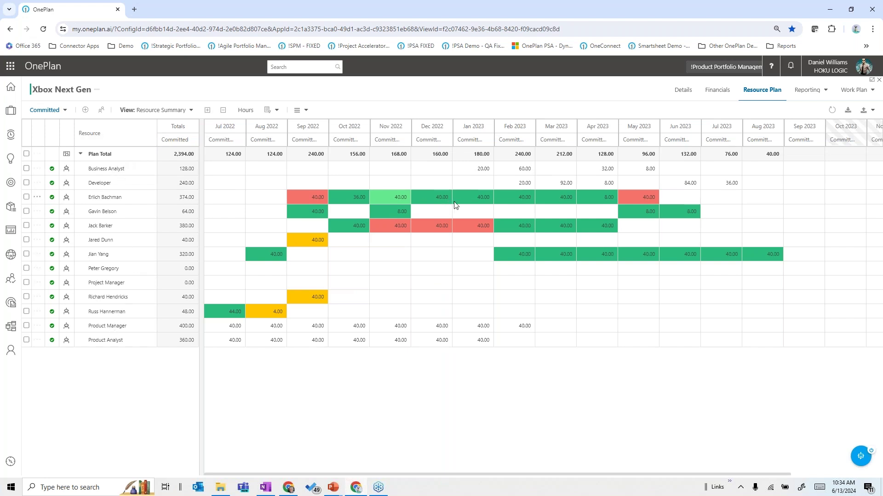
pyautogui.click(248, 114)
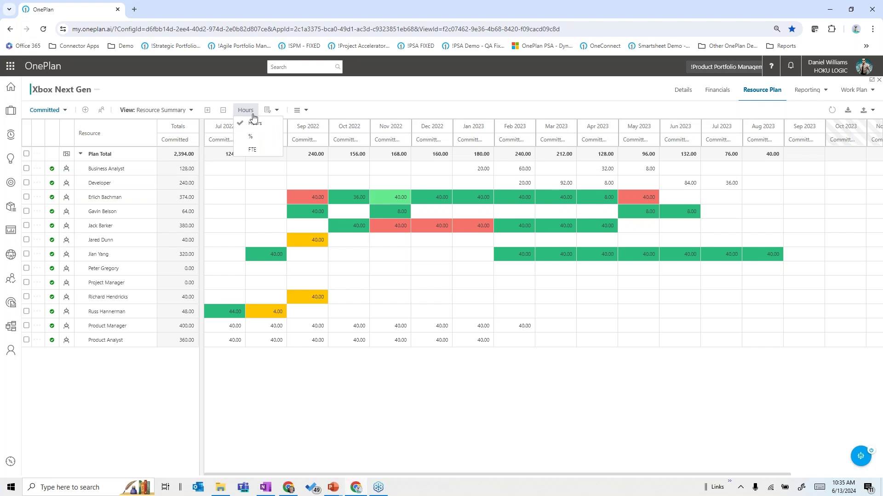
pyautogui.click(253, 150)
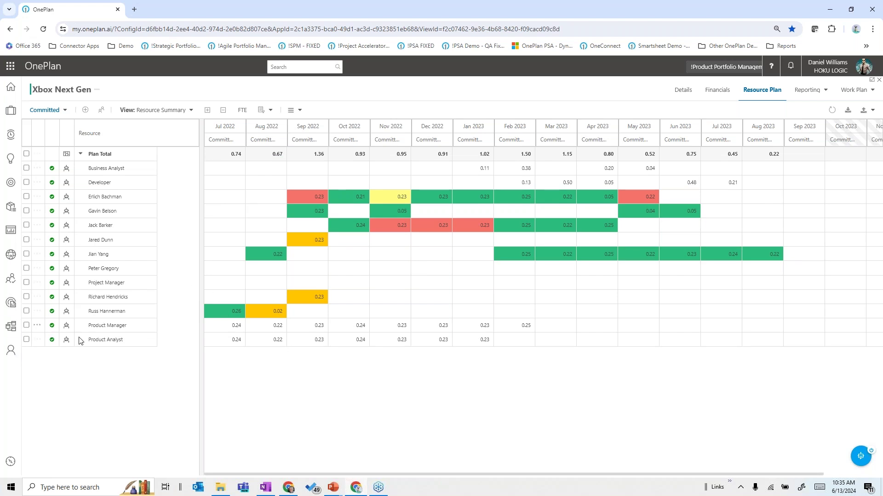
pyautogui.click(27, 326)
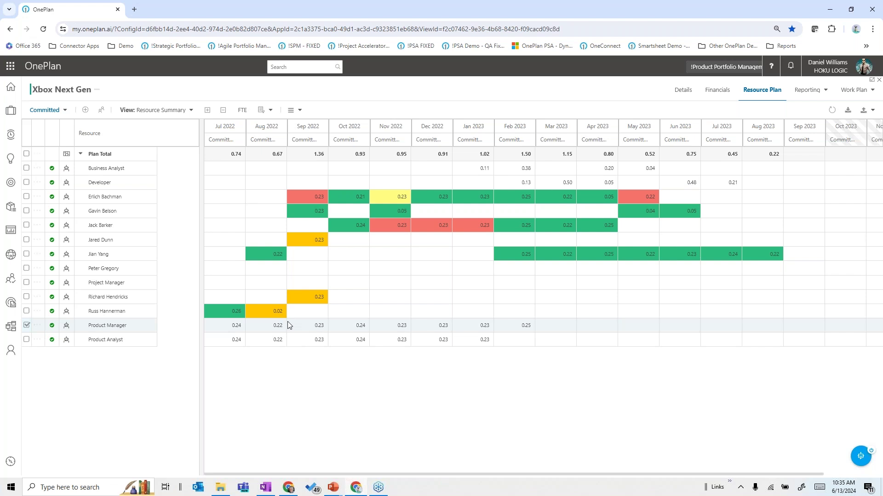
pyautogui.moveTo(478, 331)
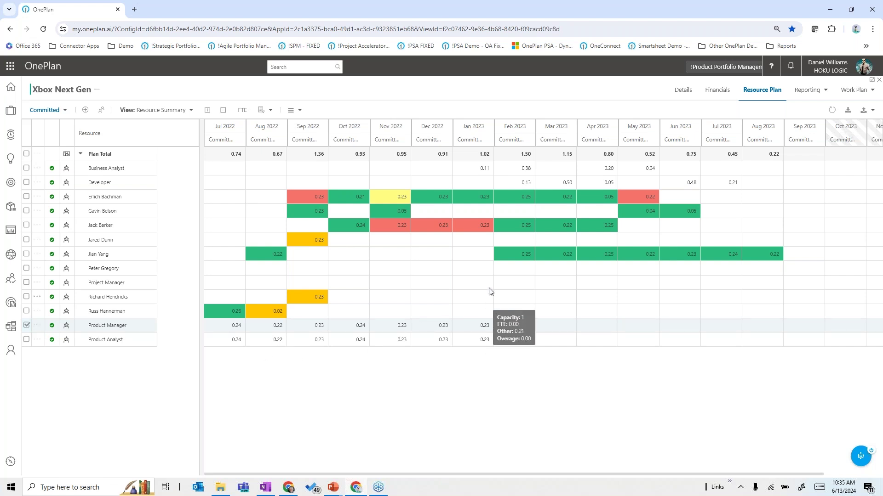
# Step: Pick the top-matching candidate for the Product Manager role, then view the project's Financials budget
pyautogui.click(102, 114)
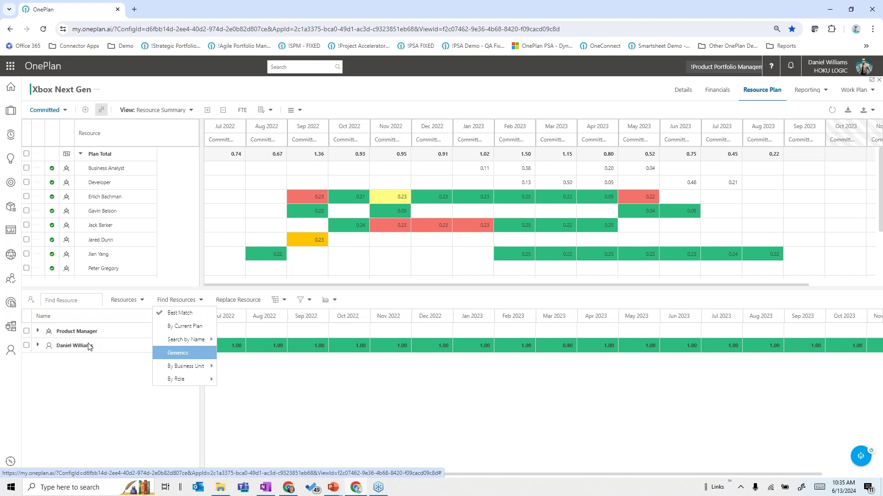
pyautogui.click(122, 226)
pyautogui.scroll(-5, 138, 256)
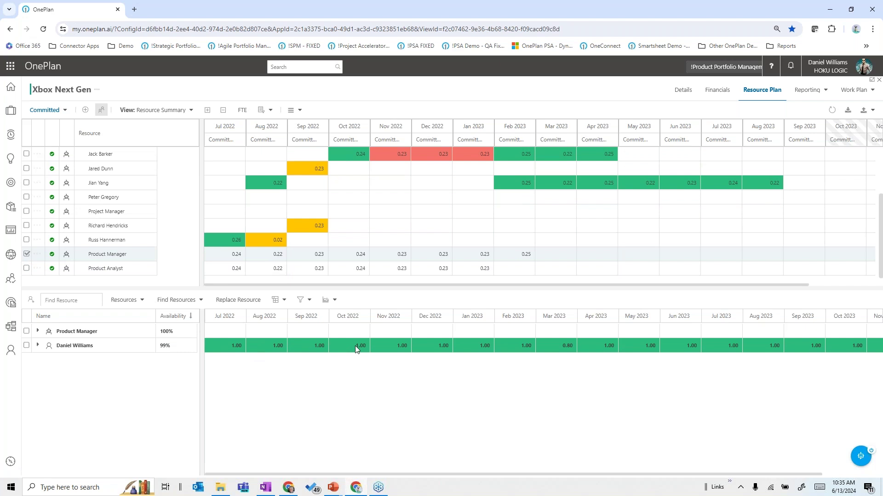
pyautogui.click(27, 346)
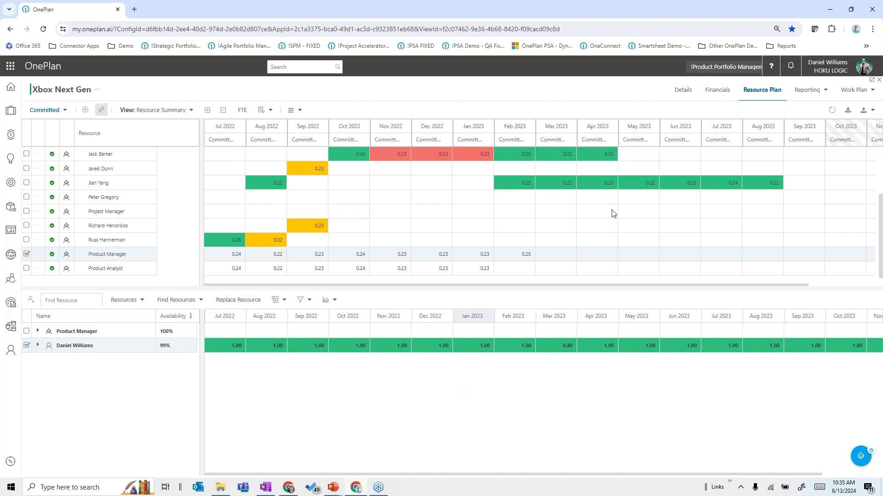
pyautogui.click(714, 95)
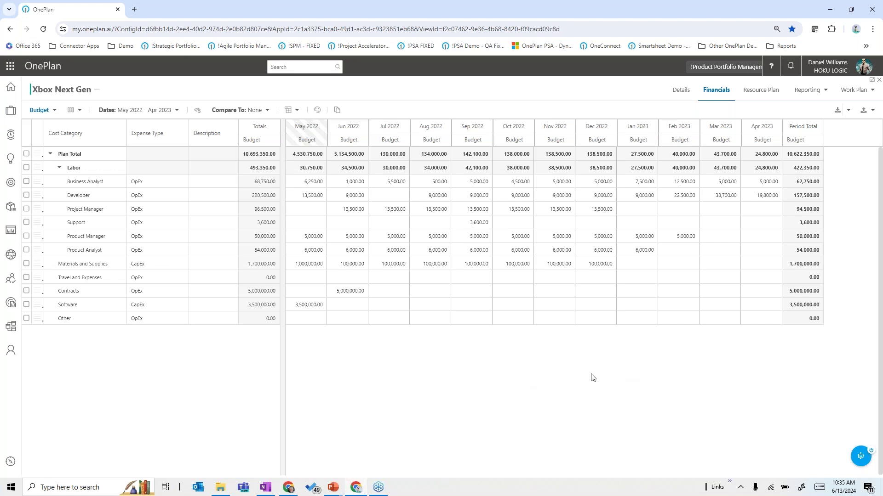
# Step: Keep the Budget view over Benefits and open the Reporting options list
pyautogui.click(54, 115)
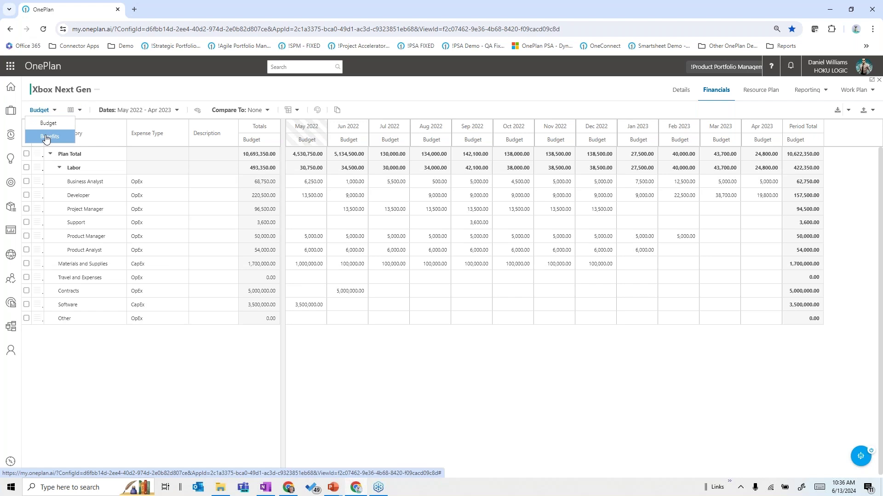
pyautogui.click(507, 428)
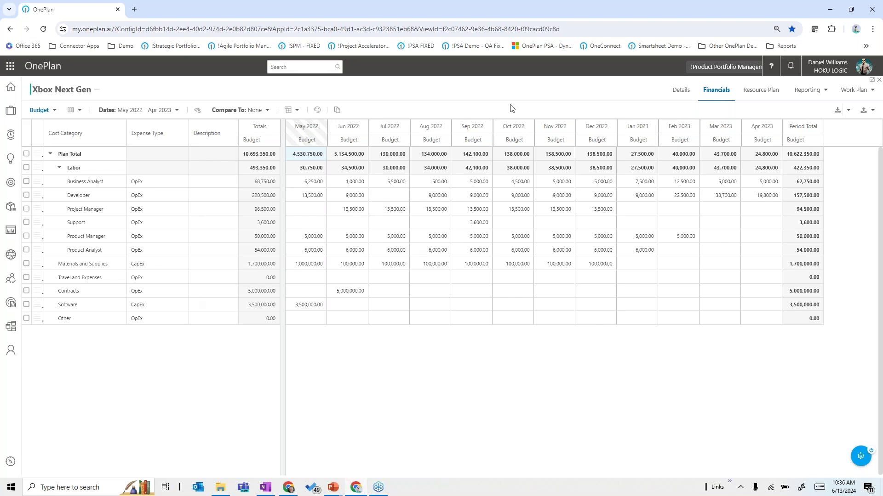
pyautogui.click(826, 91)
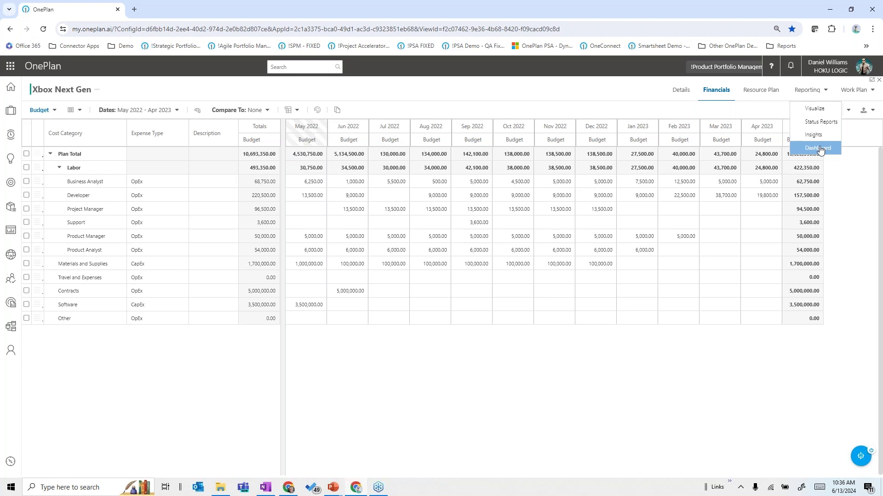
# Step: Open Visualize on the Runway map and inspect the product engagement key result's details
pyautogui.click(806, 111)
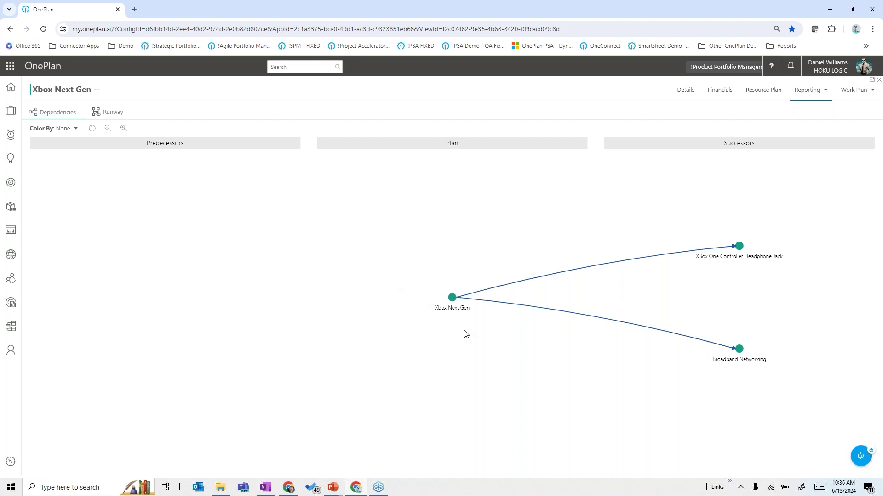
pyautogui.click(112, 116)
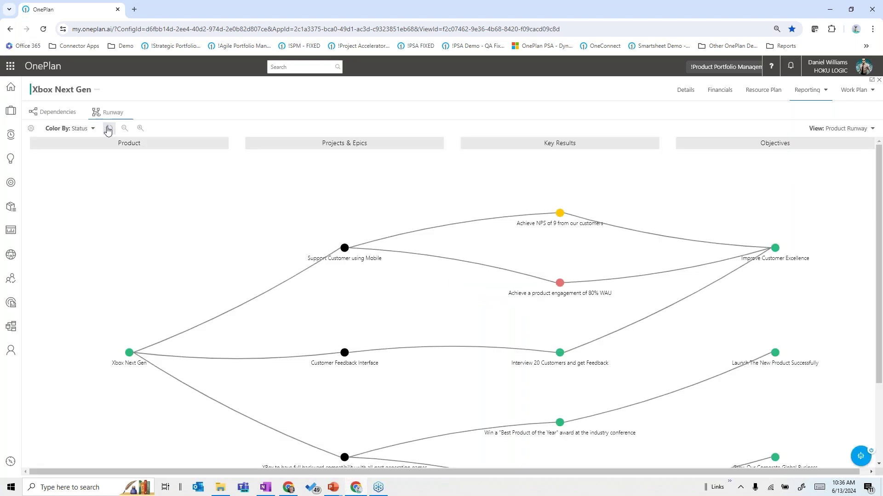
pyautogui.click(106, 128)
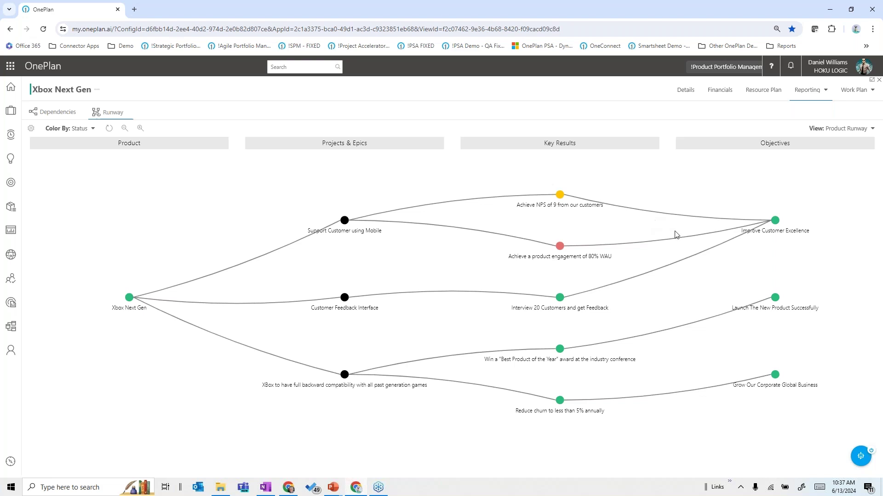
pyautogui.click(560, 247)
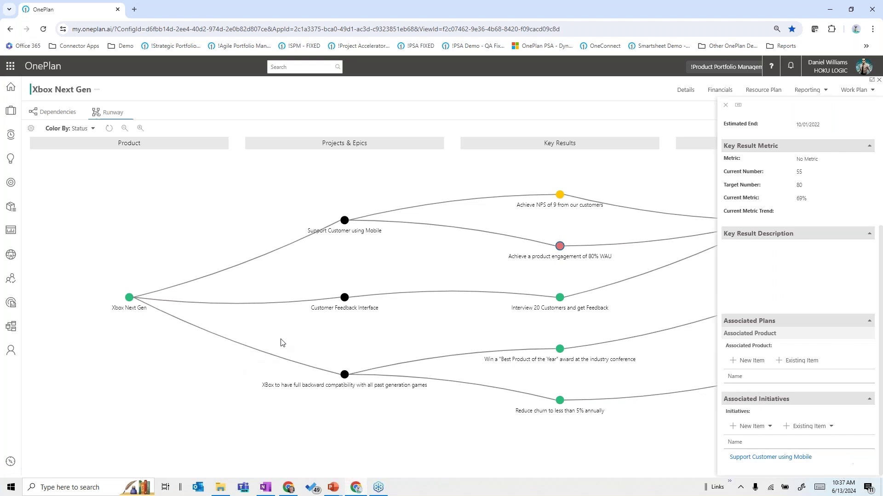
pyautogui.click(725, 105)
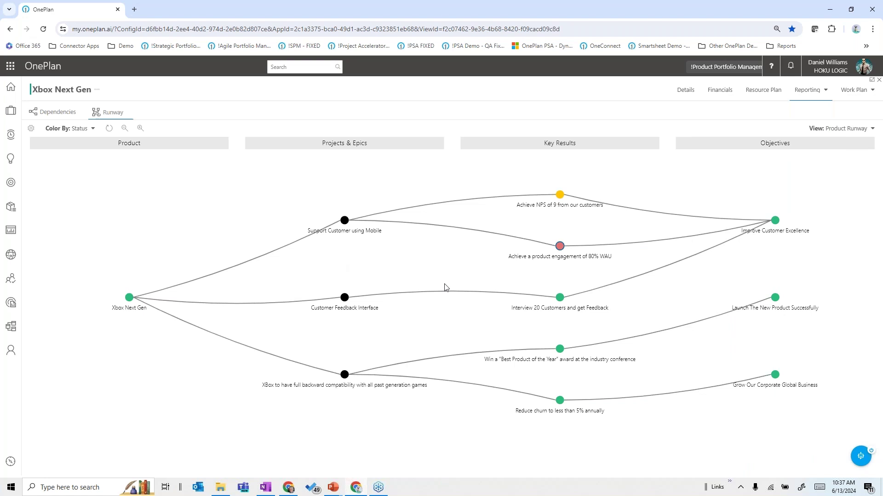
pyautogui.hotkey('alt', 'Tab')
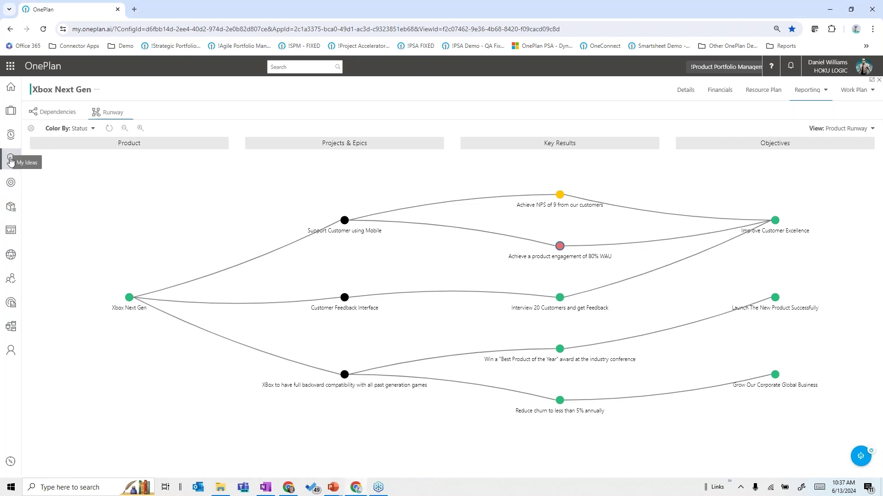
# Step: In My Ideas, expand the Closed, In Review and New groups and open 'Create more Xbox exclusive games*'
pyautogui.click(10, 160)
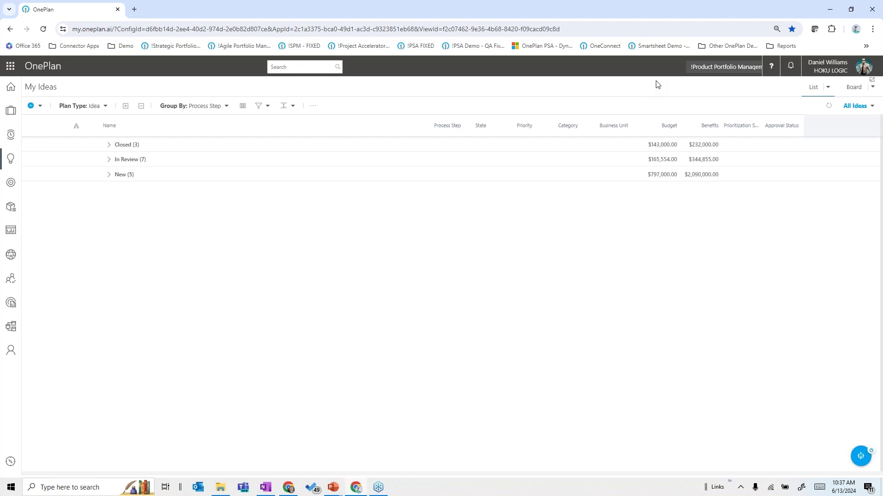
pyautogui.click(109, 146)
pyautogui.click(109, 205)
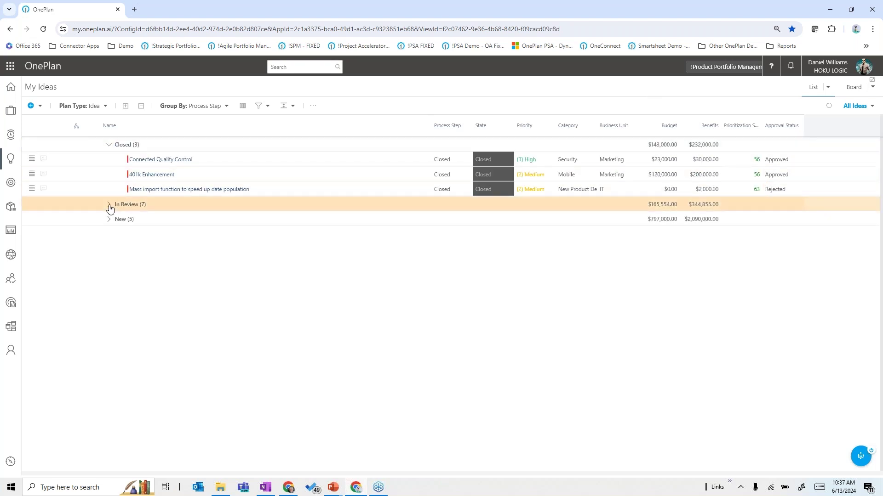
pyautogui.click(109, 324)
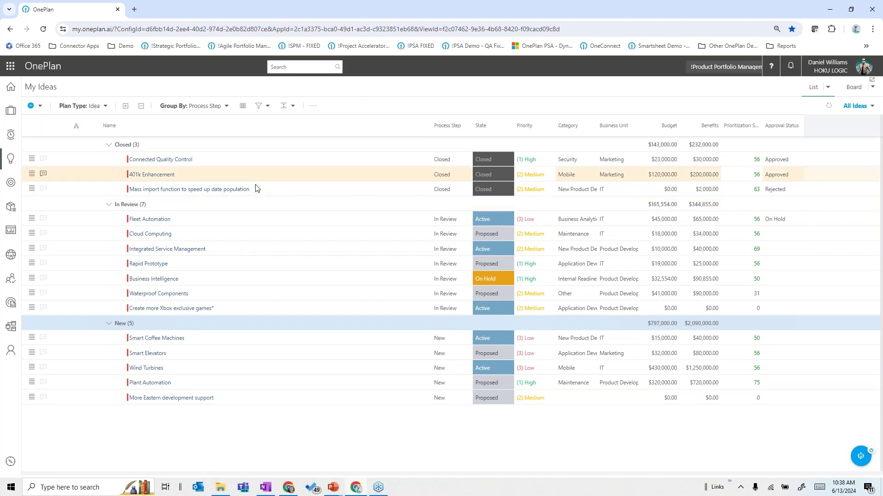
pyautogui.click(166, 311)
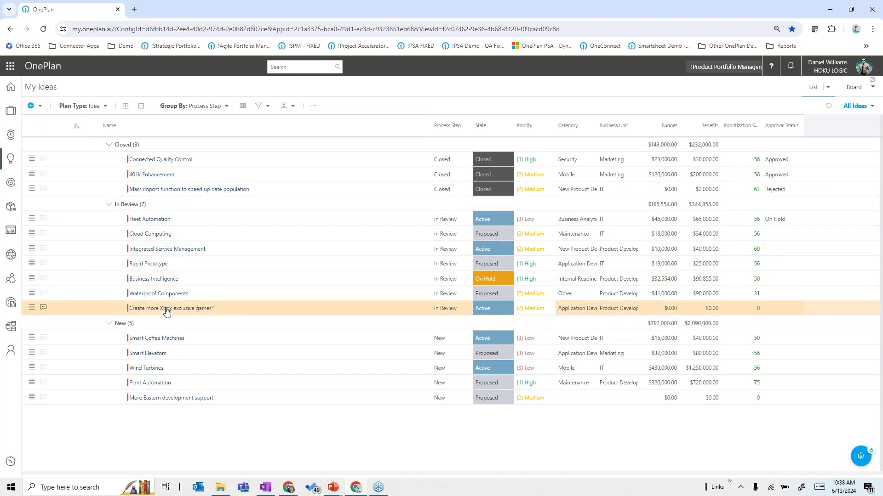
pyautogui.click(166, 311)
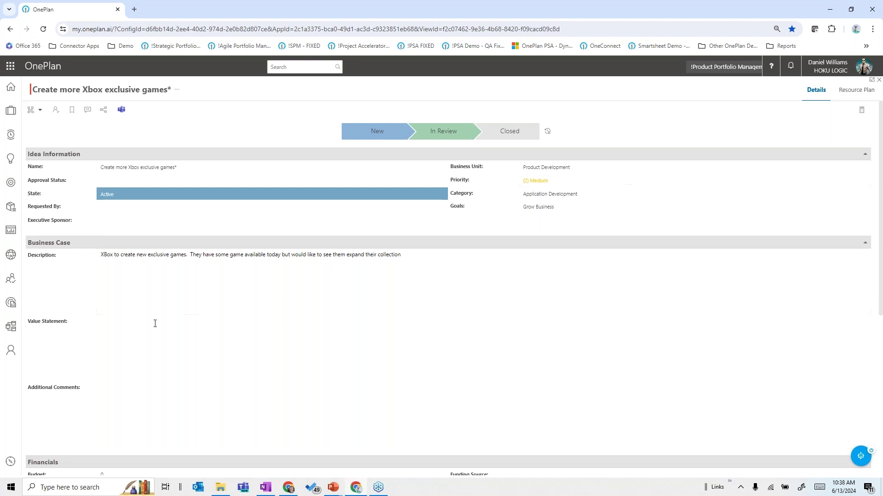
# Step: Review the idea's Value Statement and Strategic Alignment, leaving it Not Rated, and close it unchanged
pyautogui.click(160, 345)
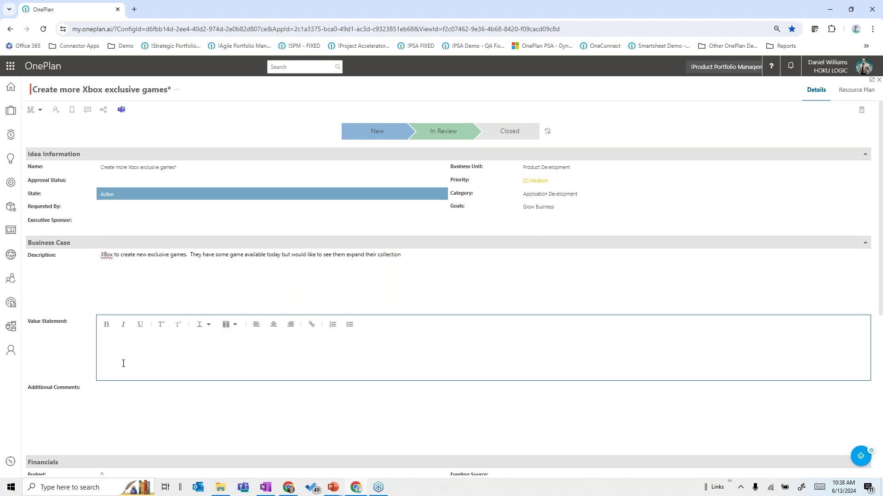
pyautogui.scroll(-6, 124, 363)
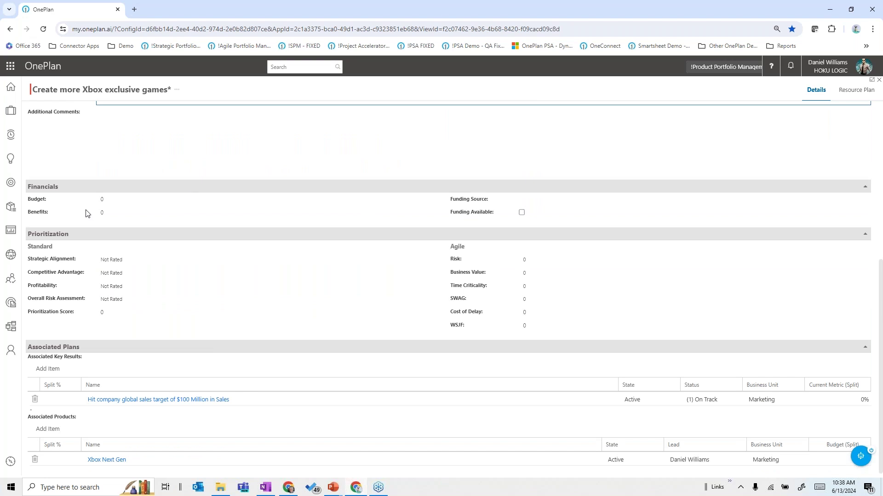
pyautogui.click(211, 216)
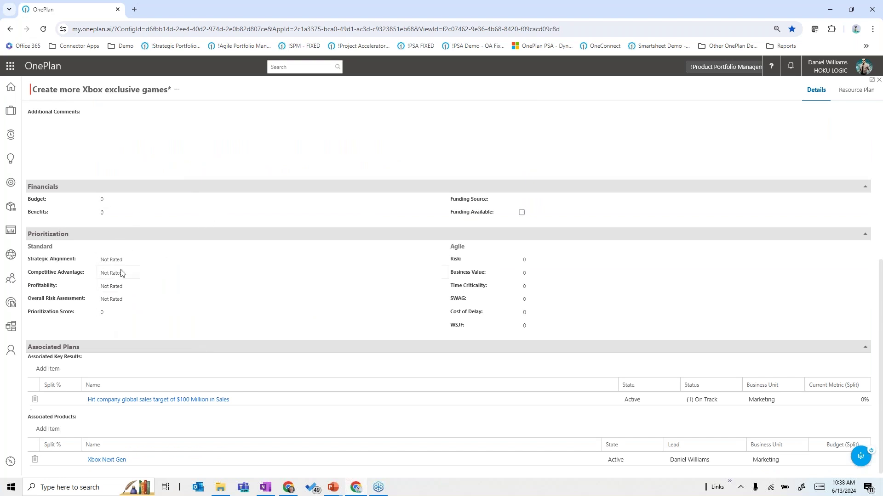
pyautogui.click(146, 260)
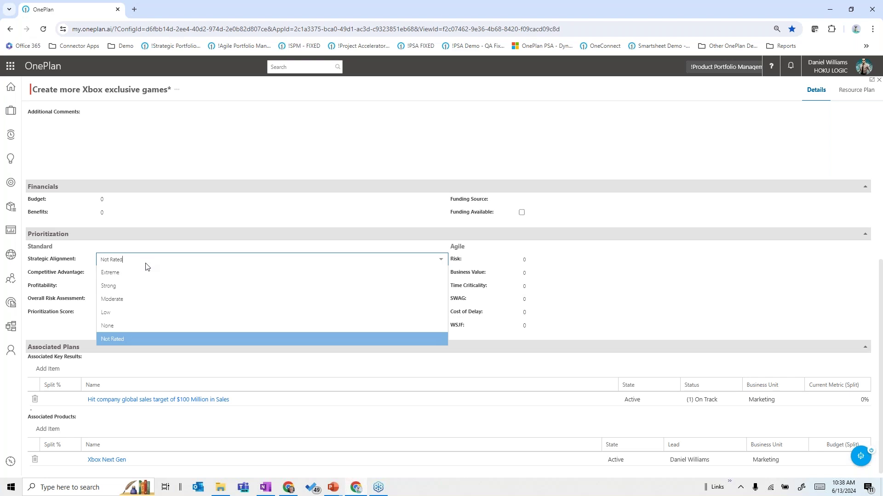
pyautogui.click(88, 331)
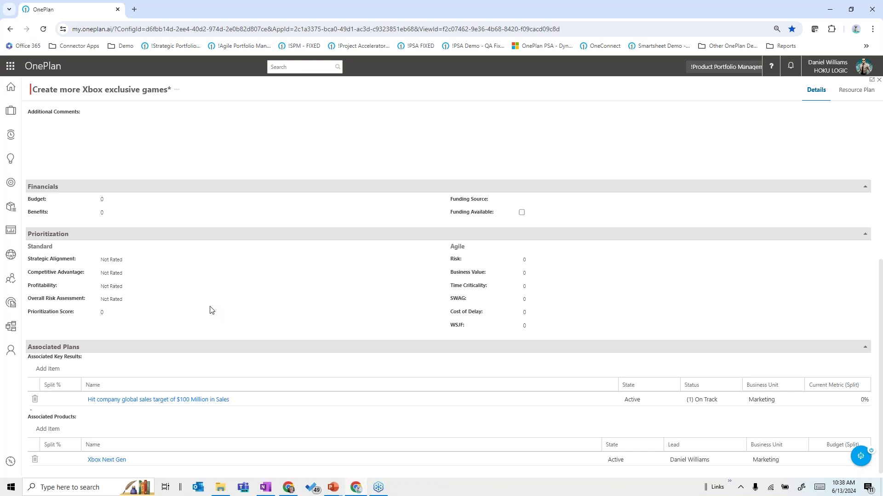
pyautogui.scroll(-1, 121, 329)
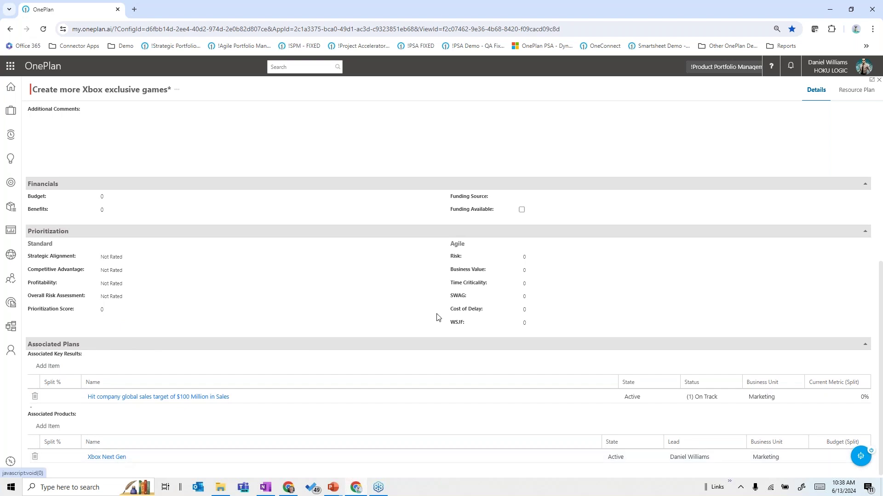
pyautogui.scroll(6, 583, 319)
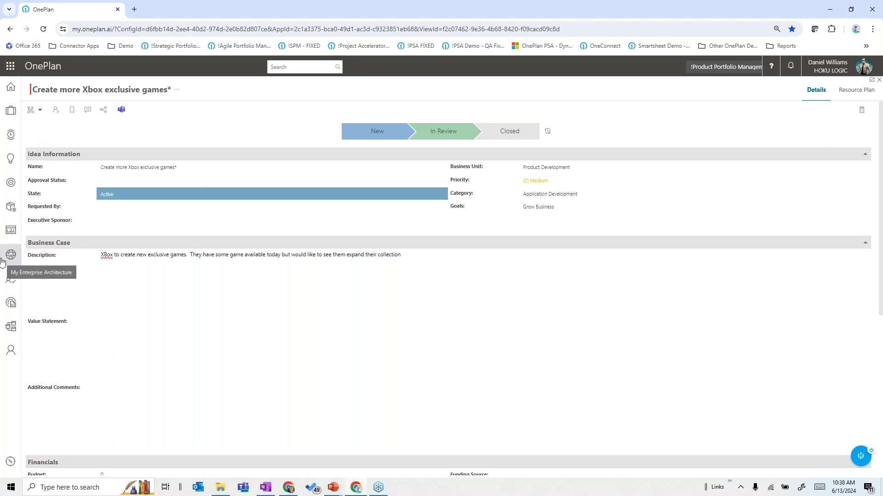
pyautogui.click(878, 80)
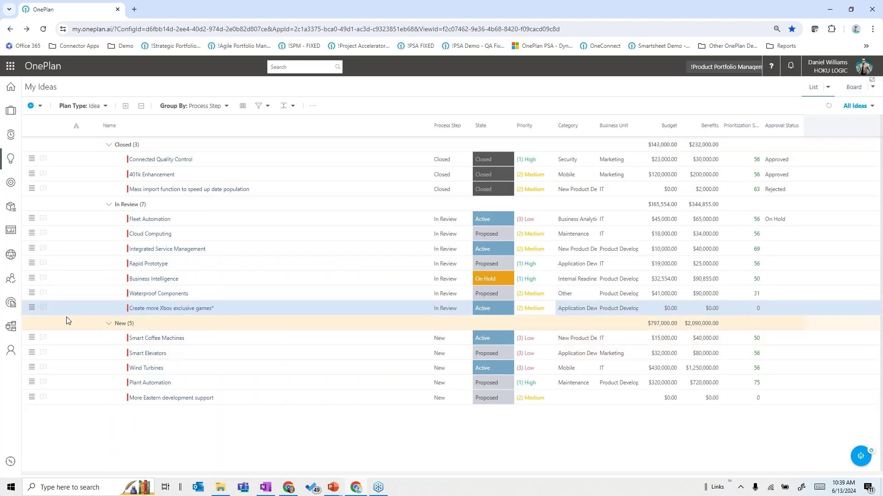
pyautogui.click(32, 309)
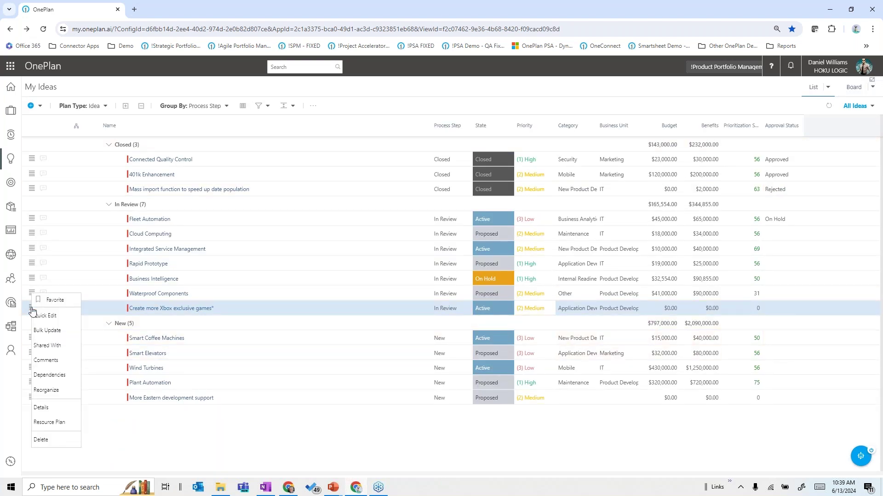
pyautogui.click(46, 390)
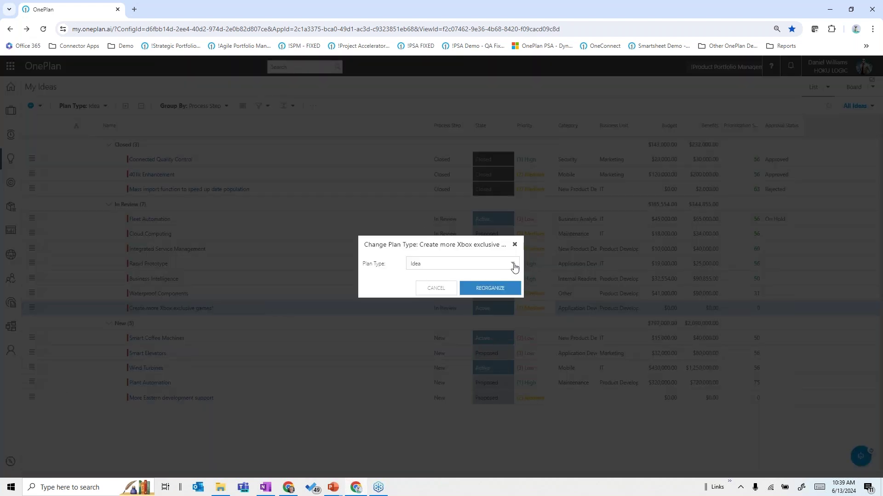
pyautogui.click(513, 264)
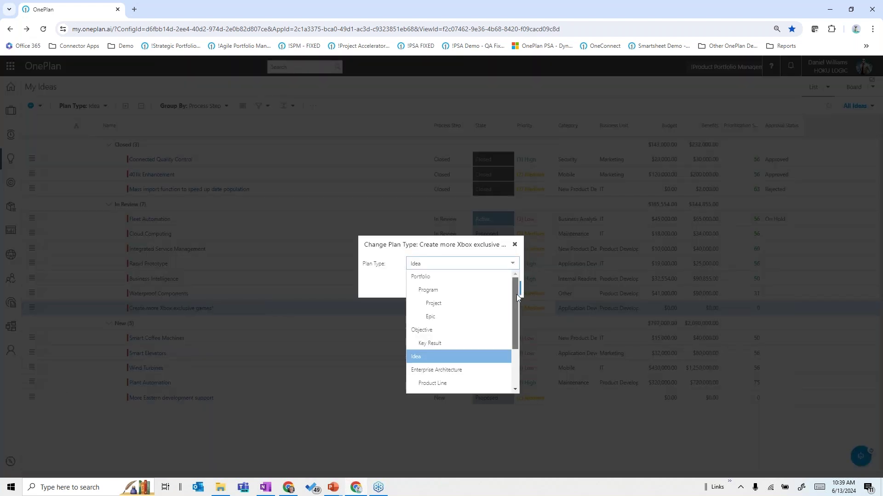
pyautogui.moveTo(516, 296); pyautogui.dragTo(512, 329)
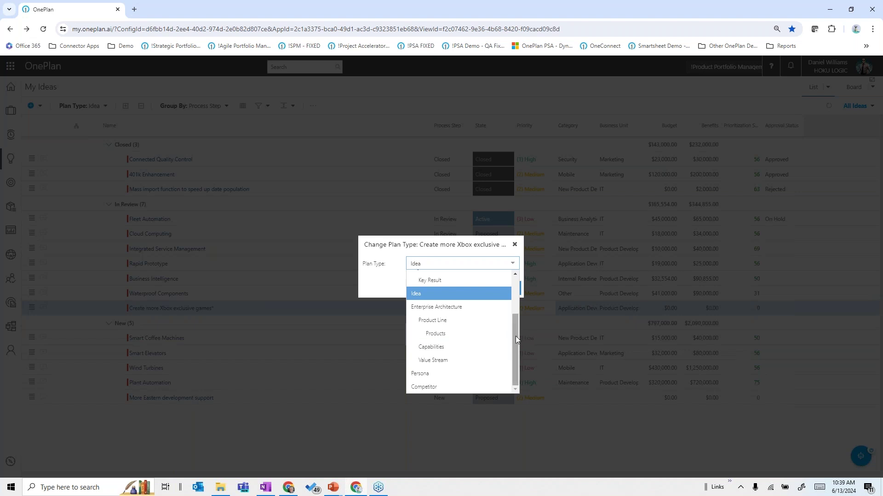
pyautogui.click(377, 286)
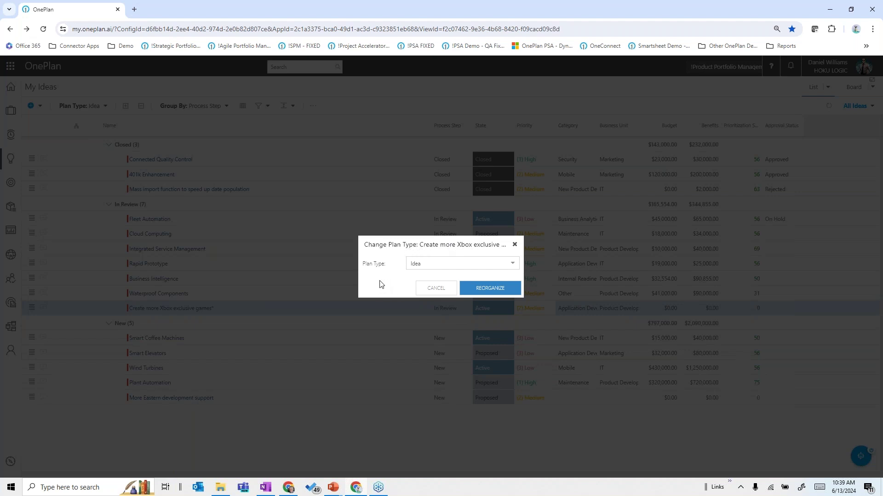
pyautogui.click(515, 248)
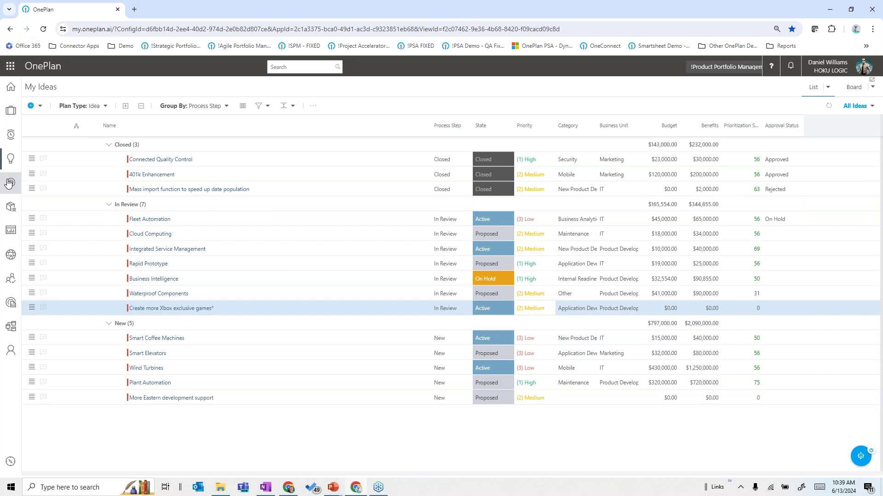
# Step: Open the Launch The New Product Successfully objective, review its three key results, and open Reporting
pyautogui.click(9, 183)
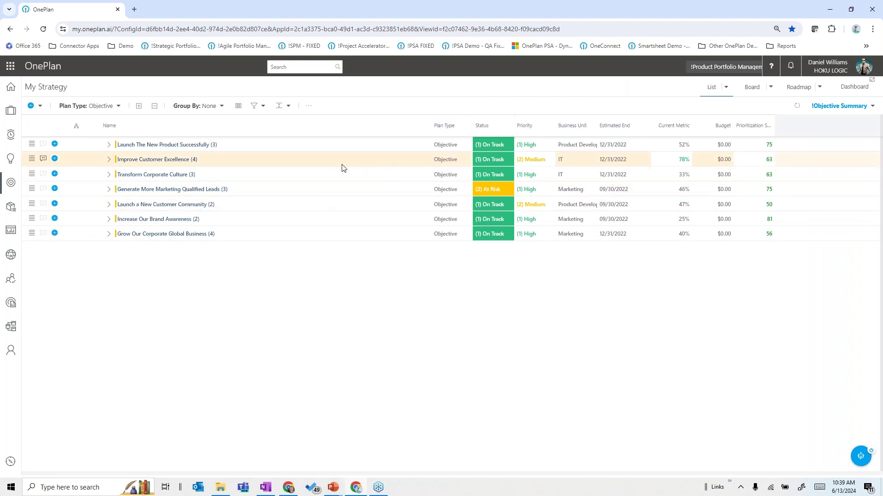
pyautogui.click(108, 145)
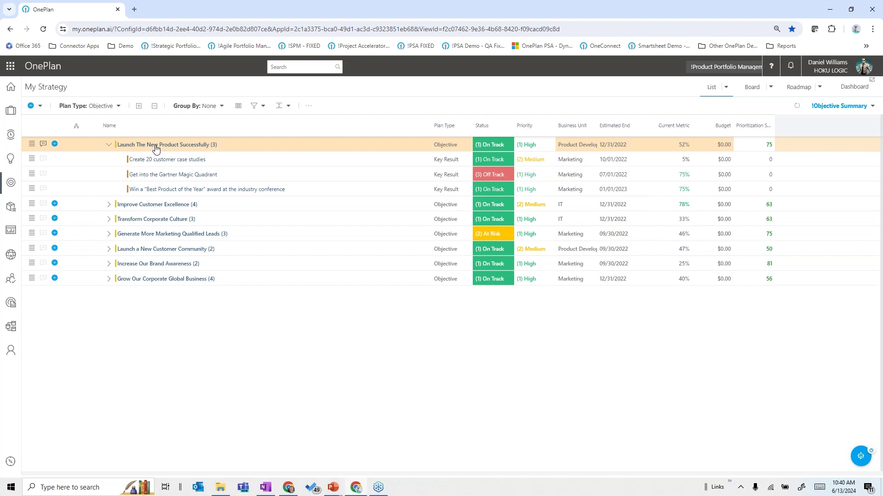
pyautogui.click(156, 146)
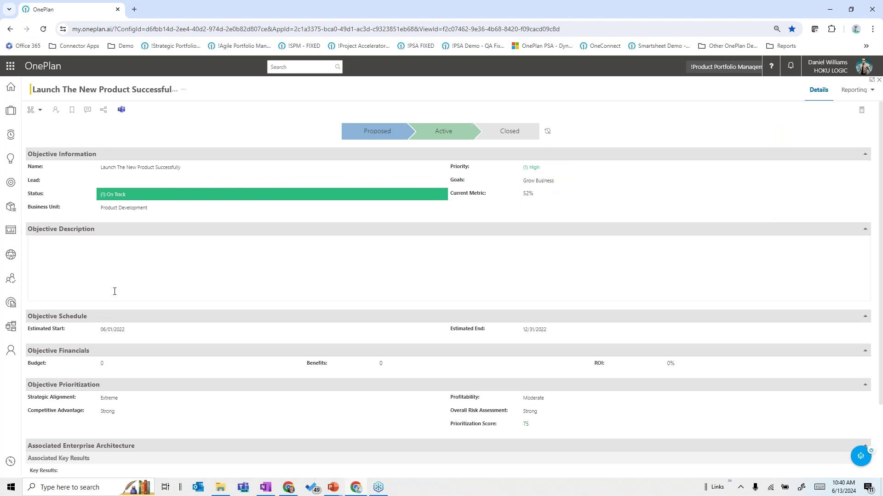
pyautogui.scroll(-2, 260, 279)
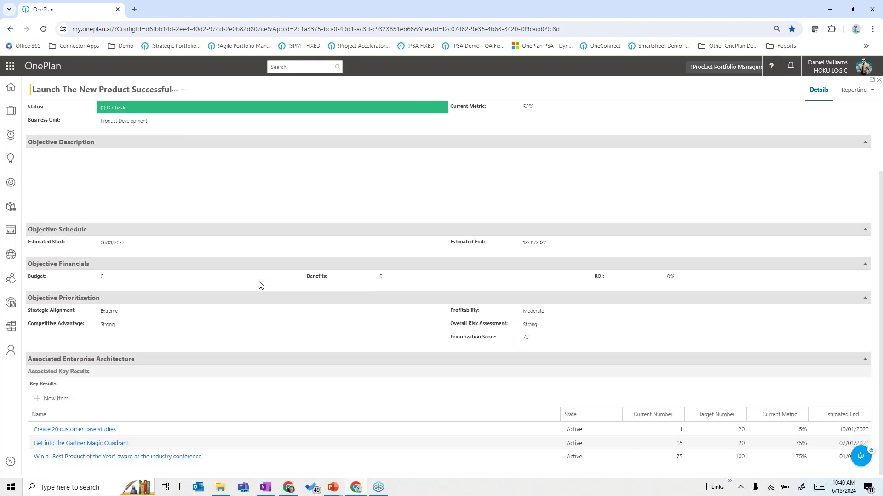
pyautogui.scroll(2, 257, 286)
pyautogui.scroll(-2, 257, 285)
pyautogui.click(873, 91)
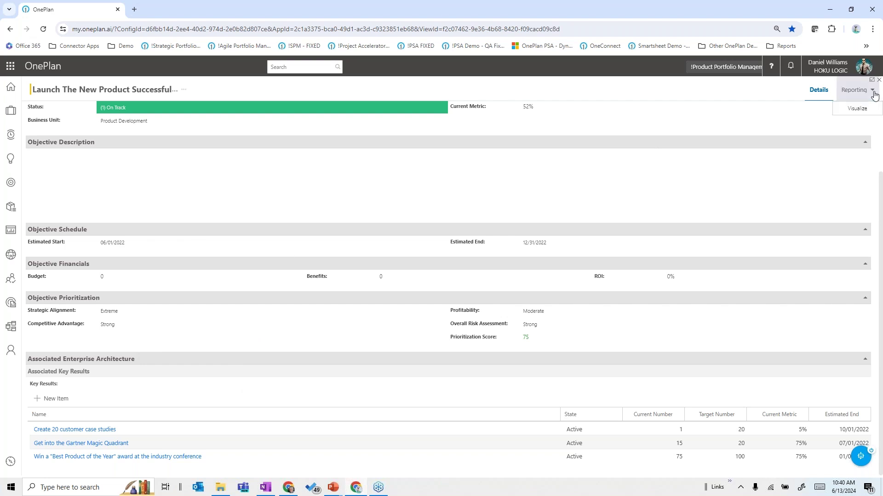
# Step: View the objective's runway and saved view options, then return to the My Strategy list
pyautogui.click(853, 115)
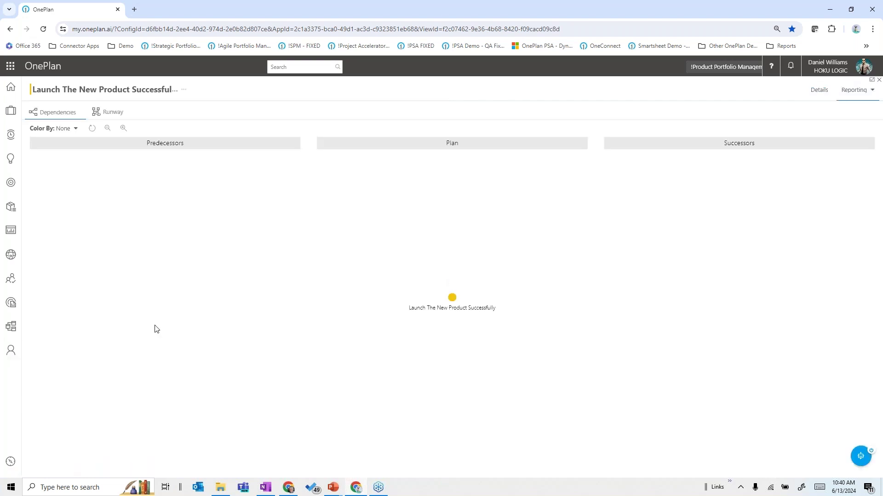
pyautogui.click(115, 118)
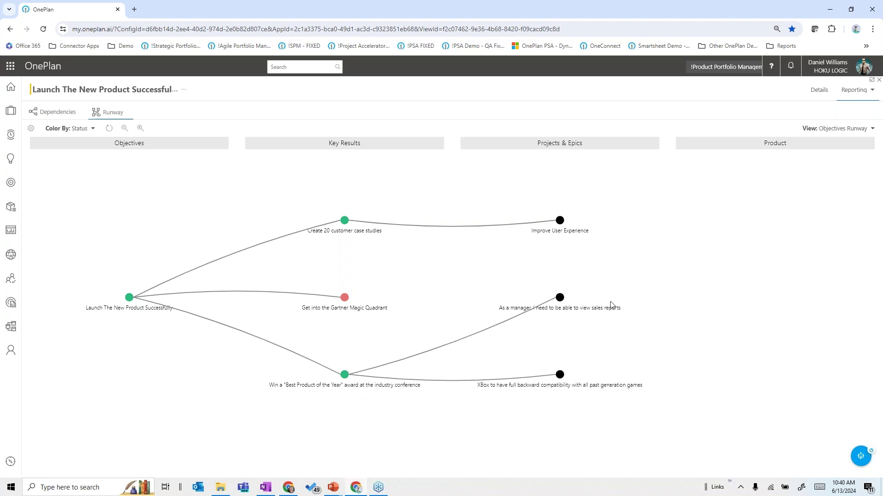
pyautogui.click(863, 131)
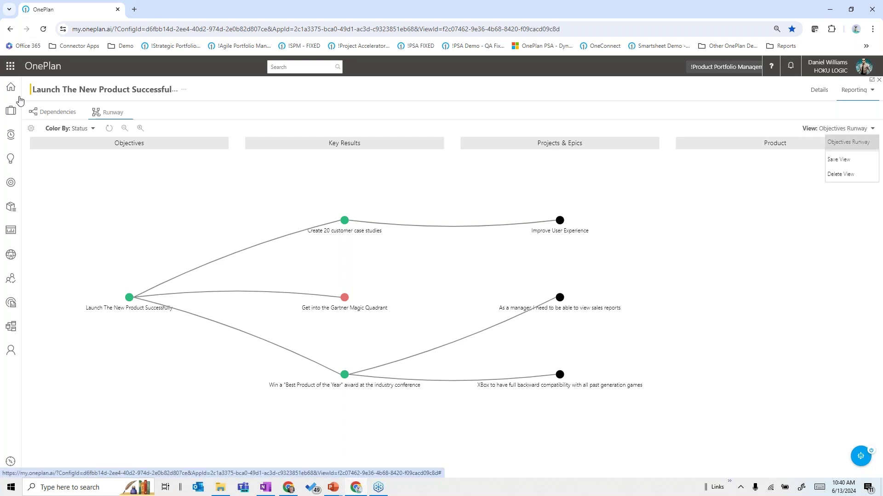
pyautogui.click(10, 29)
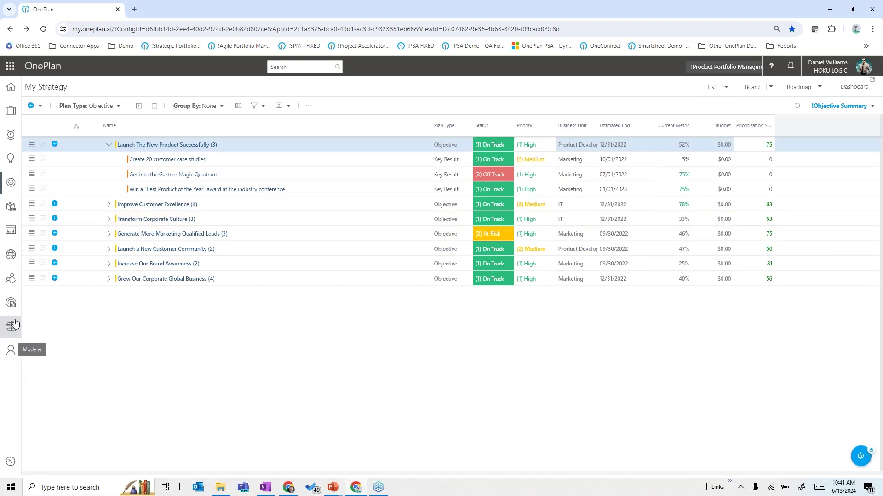
pyautogui.click(11, 280)
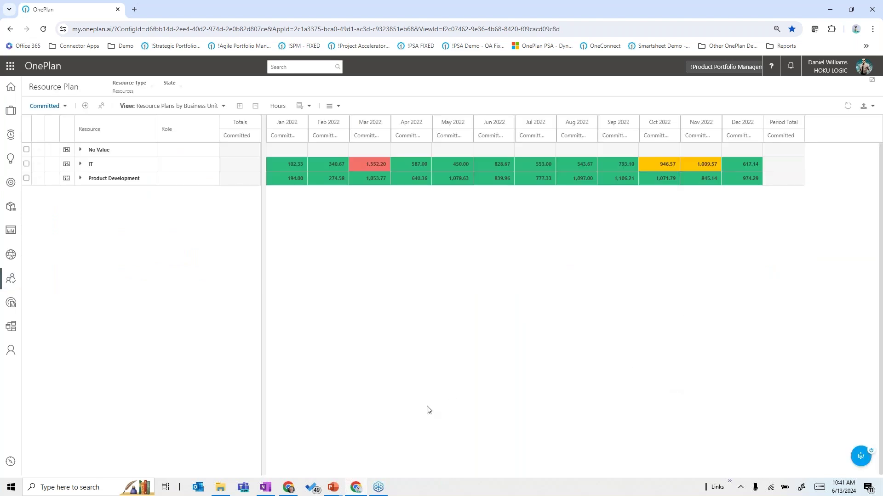
pyautogui.click(218, 107)
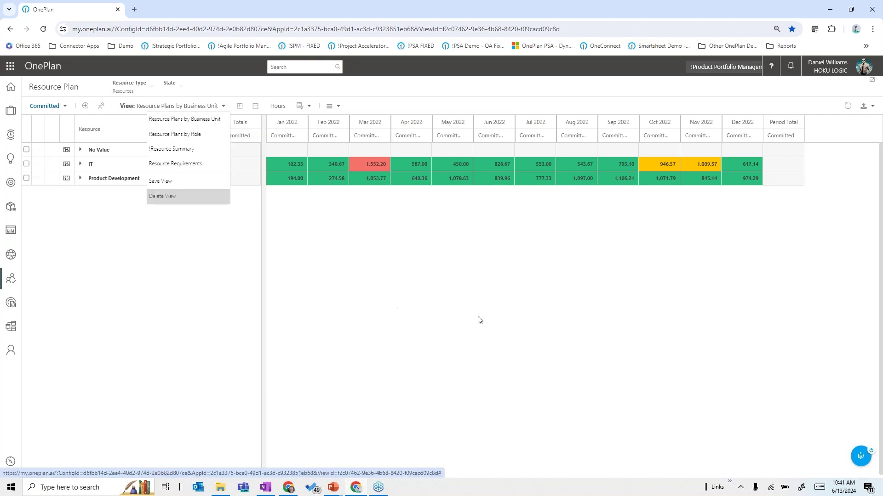
pyautogui.click(507, 314)
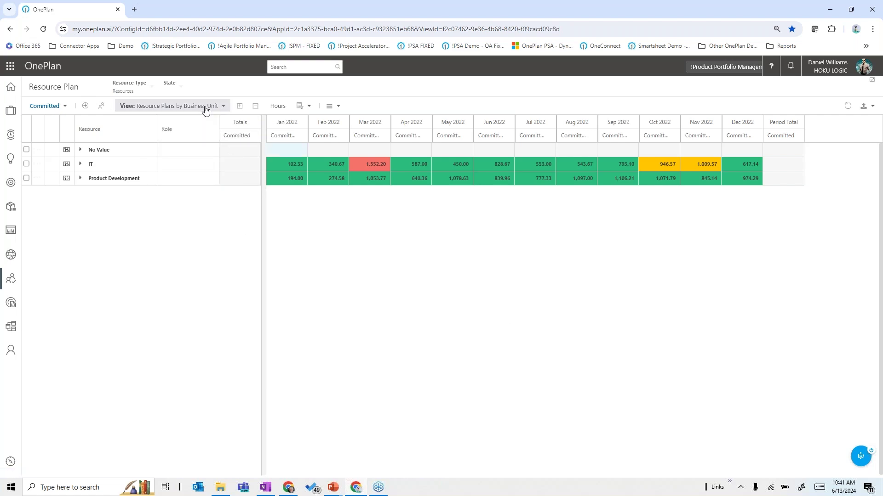
pyautogui.click(81, 179)
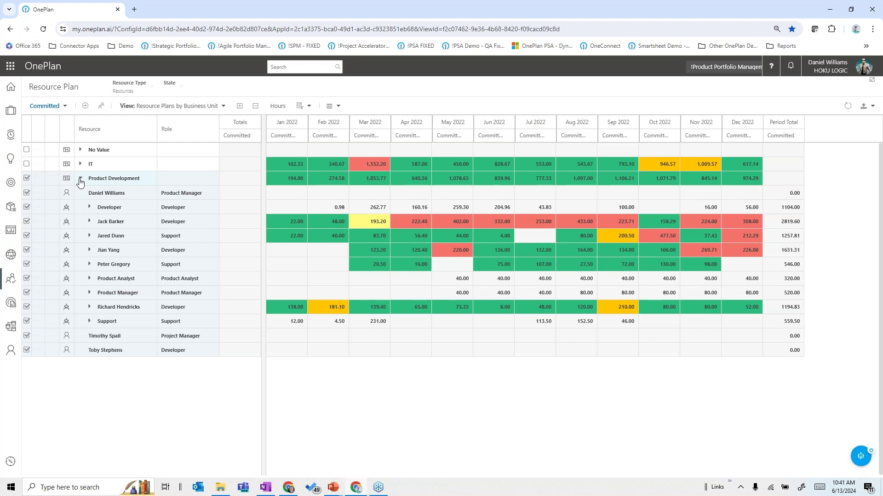
pyautogui.click(91, 223)
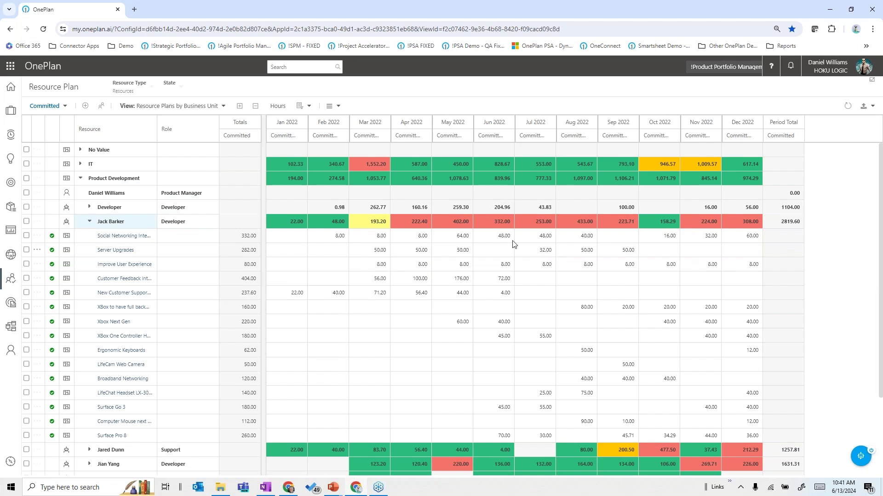
# Step: Show allocations in FTE instead of hours and tick the Server Upgrades assignment
pyautogui.click(278, 106)
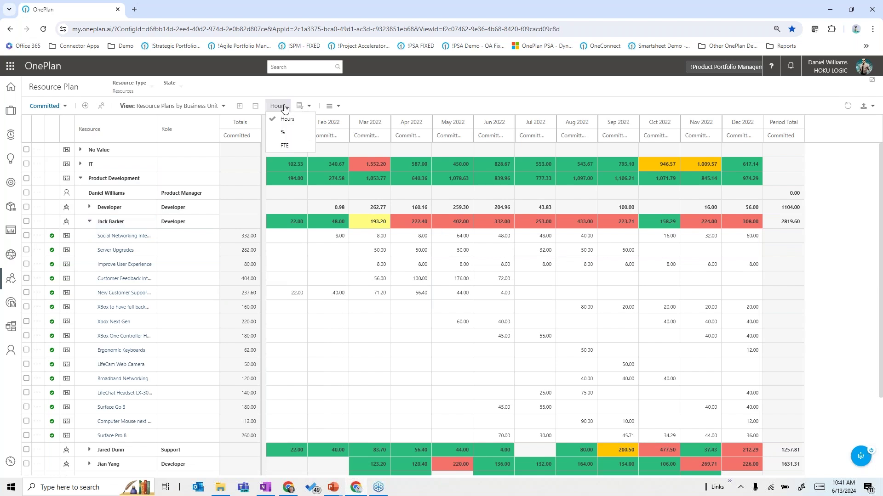
pyautogui.click(284, 146)
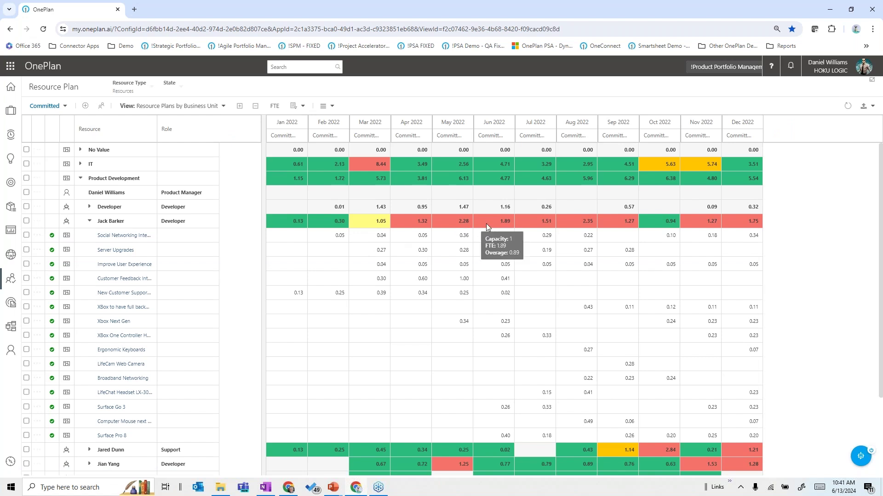
pyautogui.moveTo(578, 220)
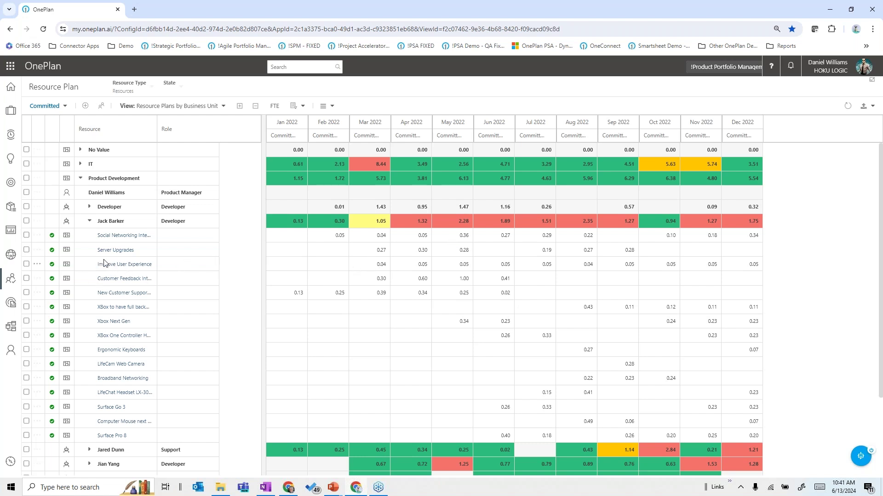
pyautogui.click(26, 251)
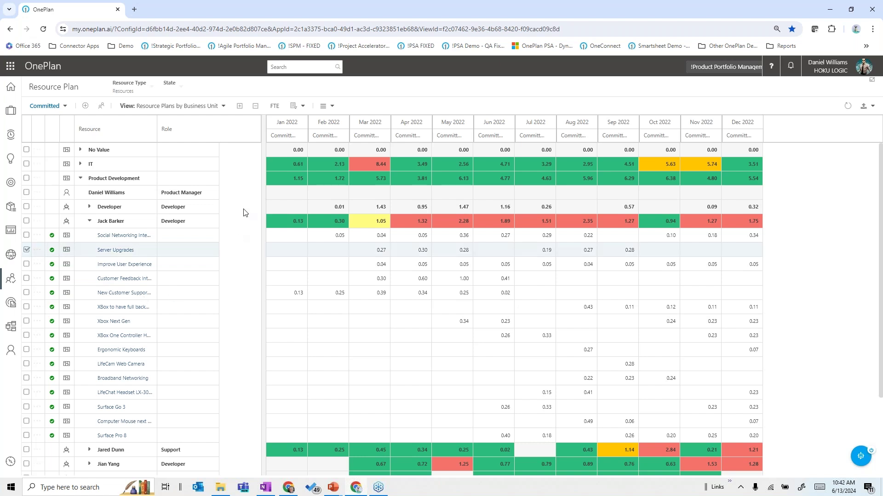
pyautogui.click(101, 106)
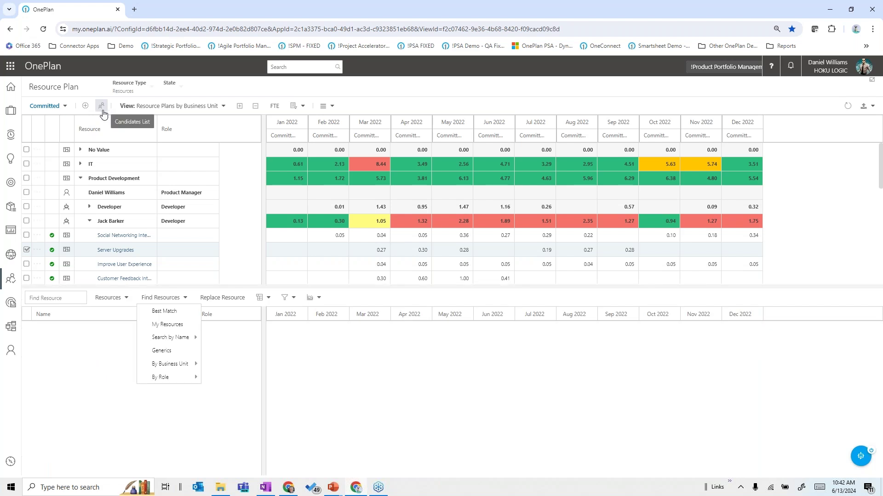
pyautogui.click(166, 311)
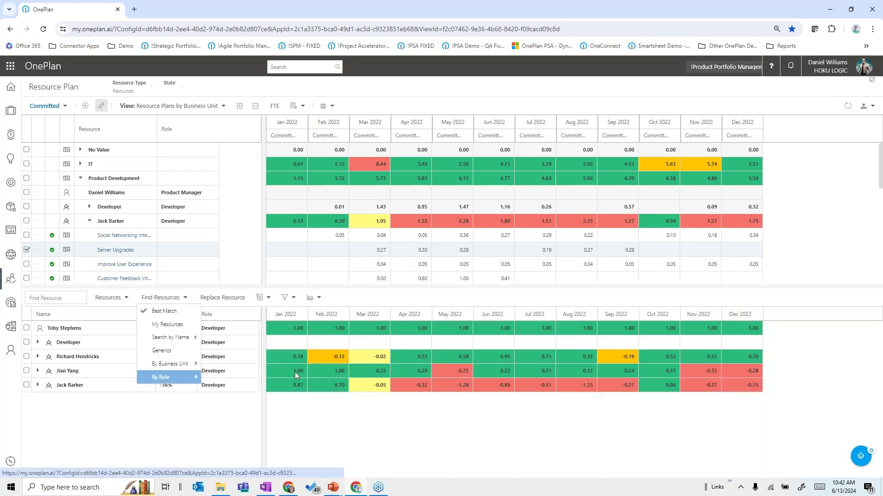
pyautogui.moveTo(175, 377)
pyautogui.click(126, 430)
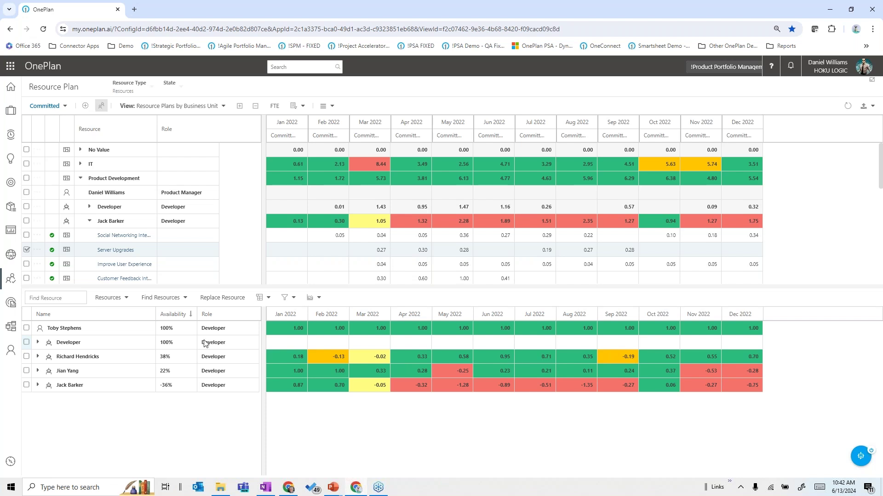
pyautogui.click(26, 356)
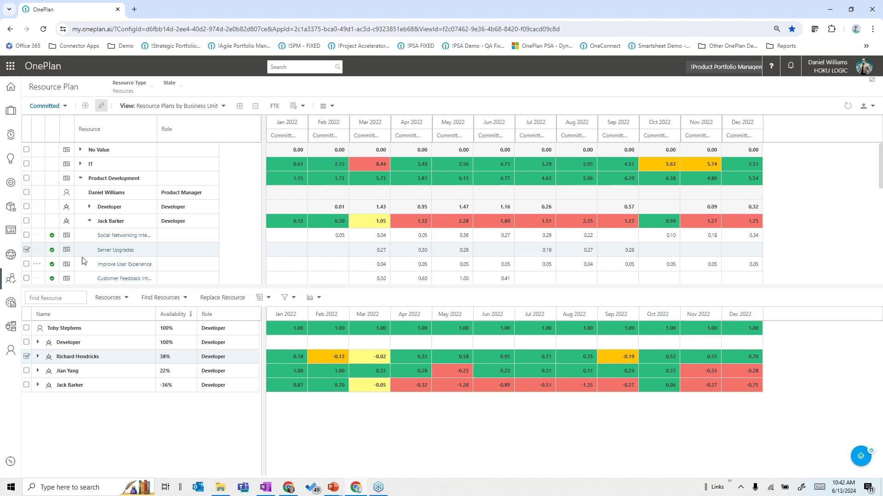
pyautogui.click(101, 105)
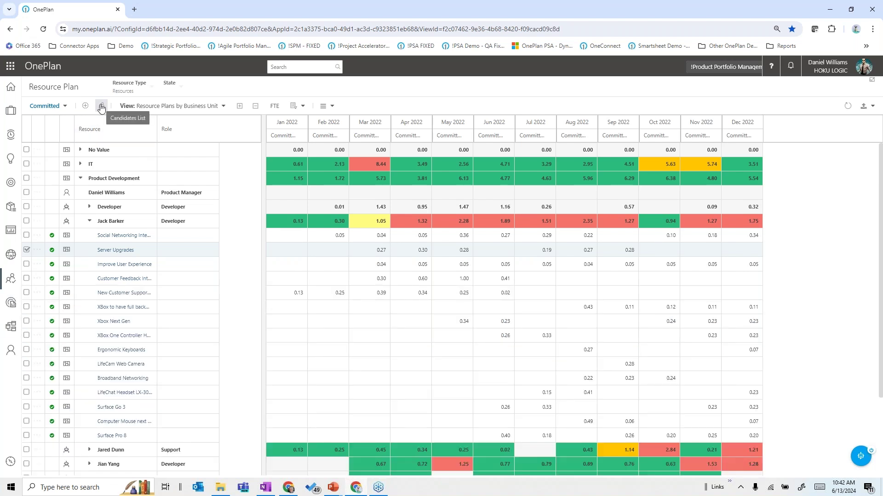
pyautogui.click(90, 223)
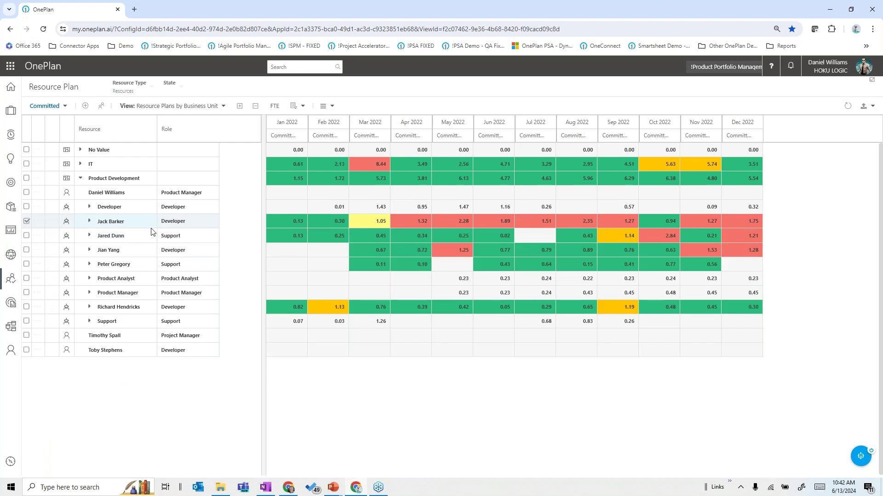
pyautogui.click(90, 207)
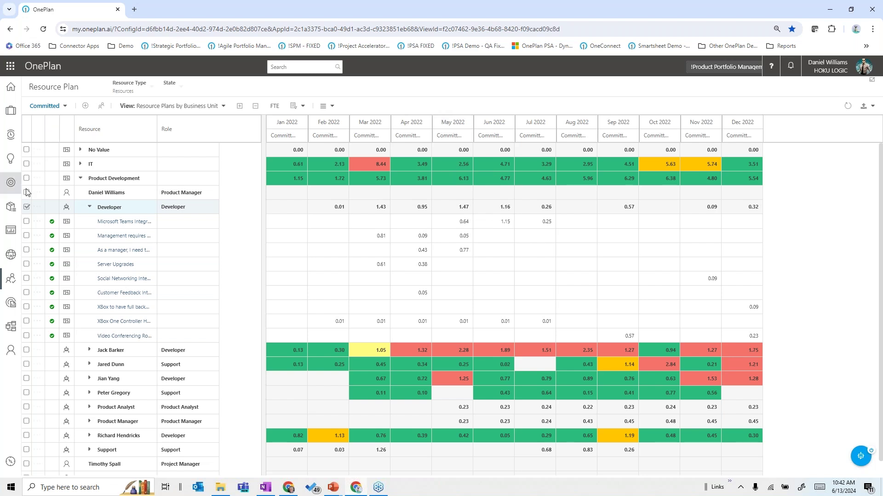
pyautogui.click(11, 326)
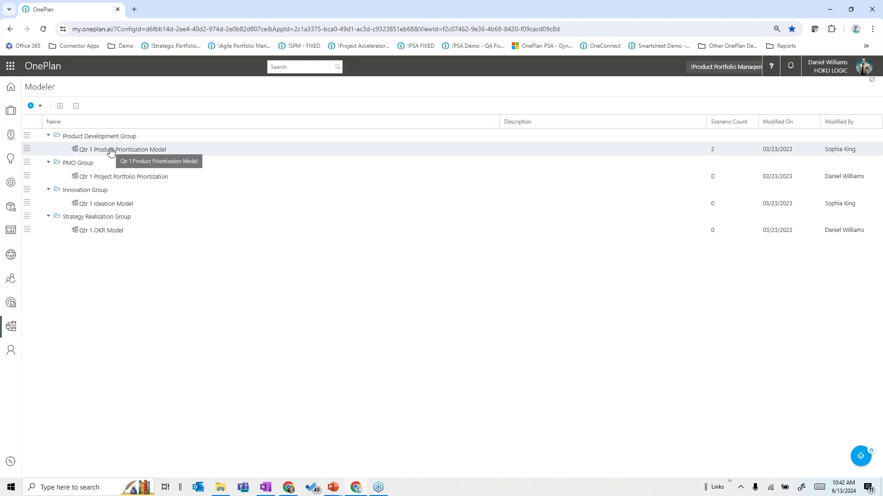
# Step: Open Qtr 1 Product Prioritization Model and show its products' 2023 resource hours below
pyautogui.click(111, 150)
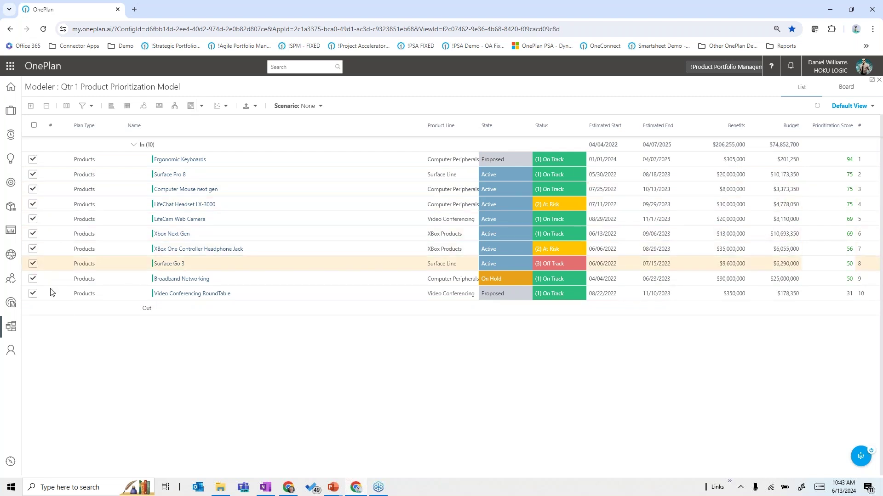
pyautogui.click(144, 107)
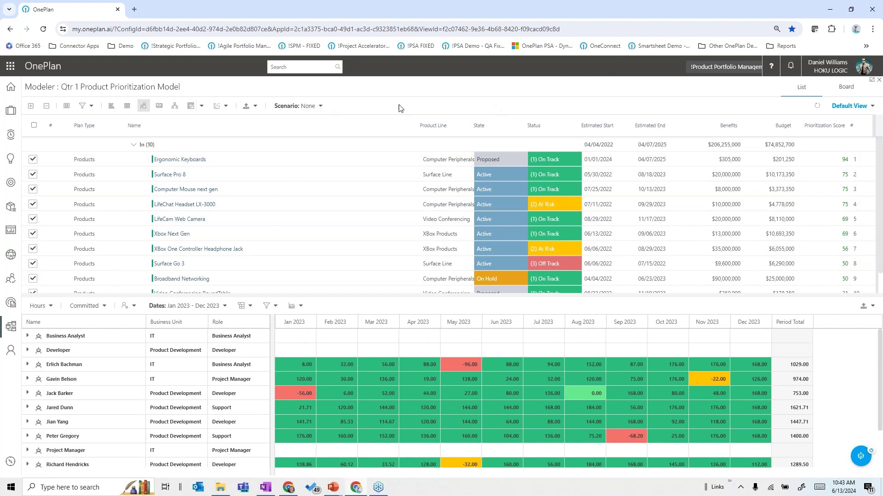
# Step: Close the resource panel, apply the $58M Budget scenario, and show the budget financial plans
pyautogui.click(147, 112)
pyautogui.click(321, 108)
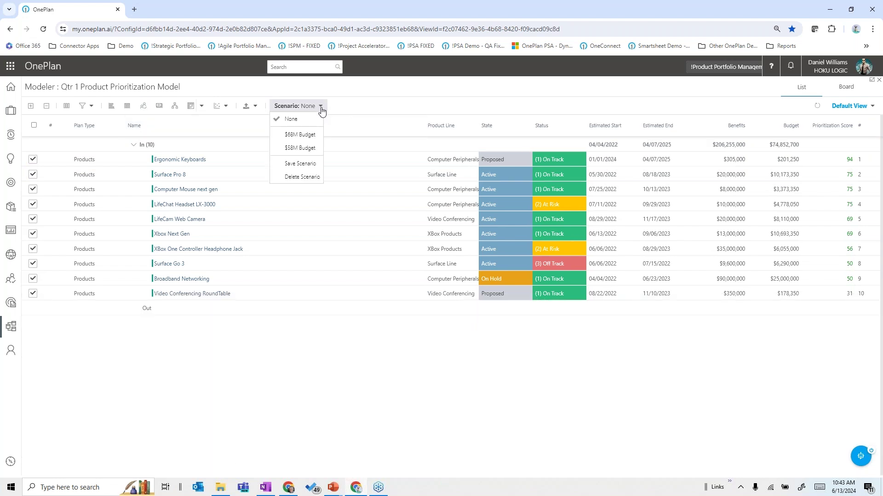
pyautogui.click(301, 148)
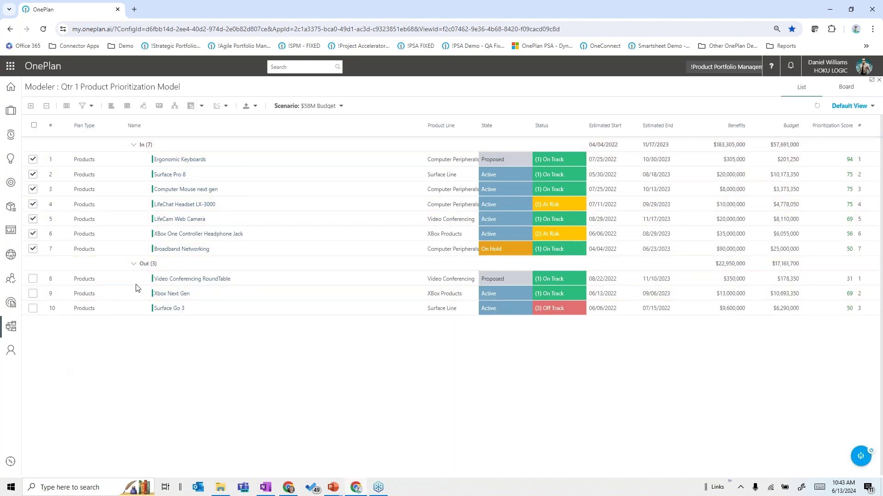
pyautogui.click(159, 107)
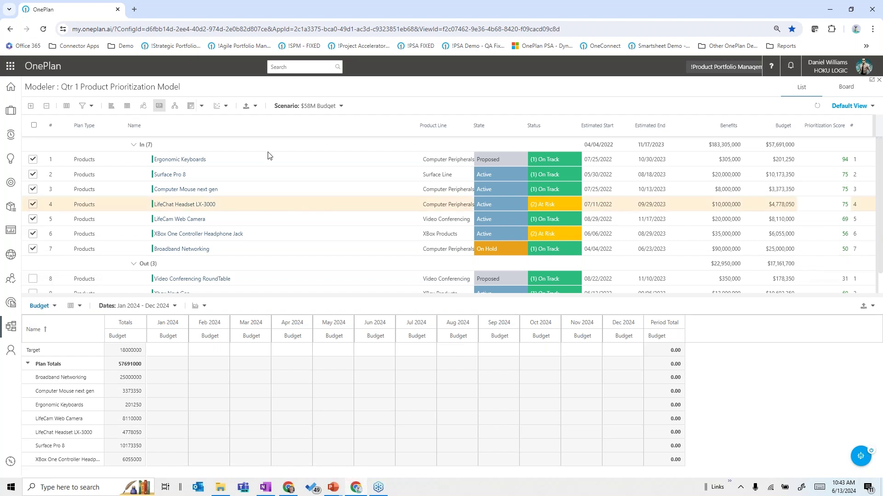
# Step: Switch to the $68M Budget scenario, close the budget panel, and open scenario analysis
pyautogui.click(332, 108)
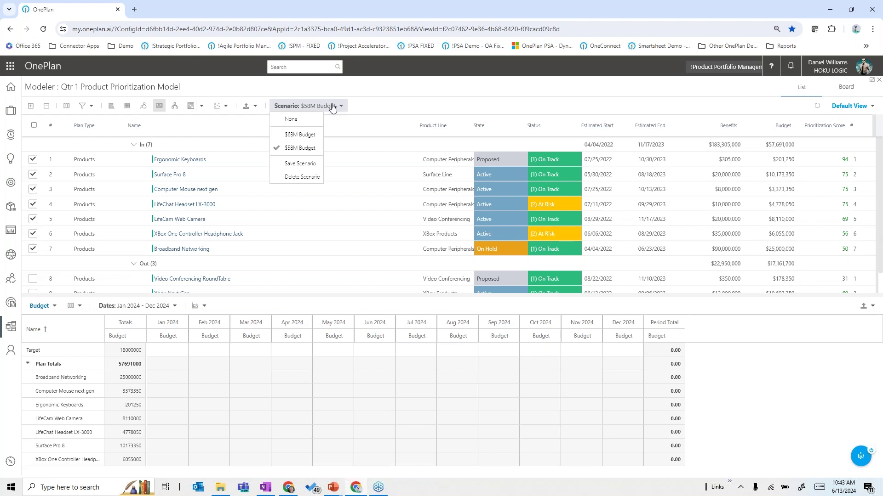
pyautogui.click(294, 136)
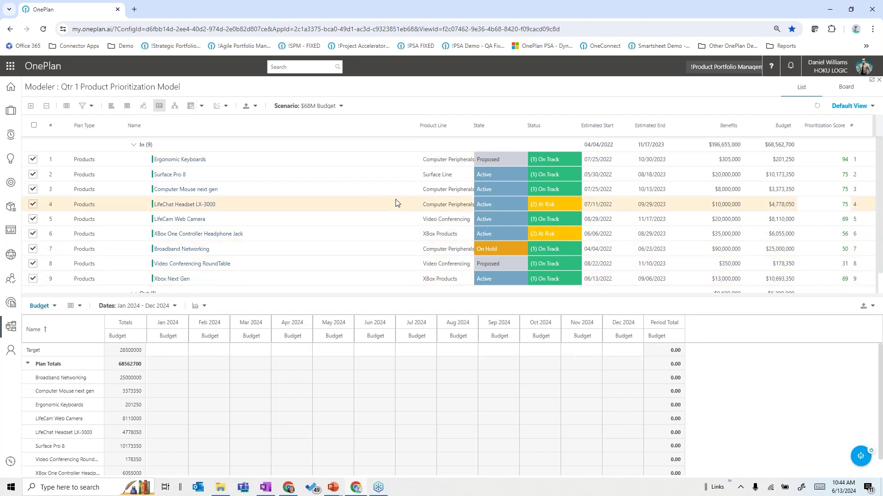
pyautogui.click(160, 106)
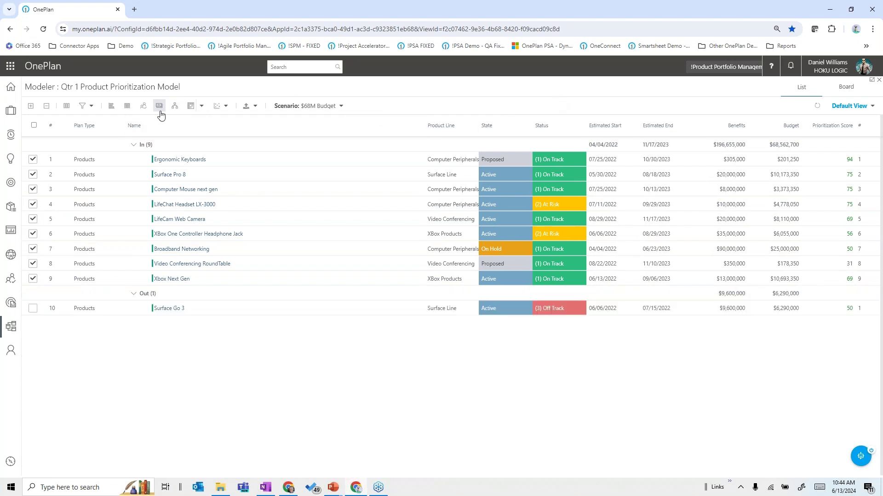
pyautogui.click(127, 107)
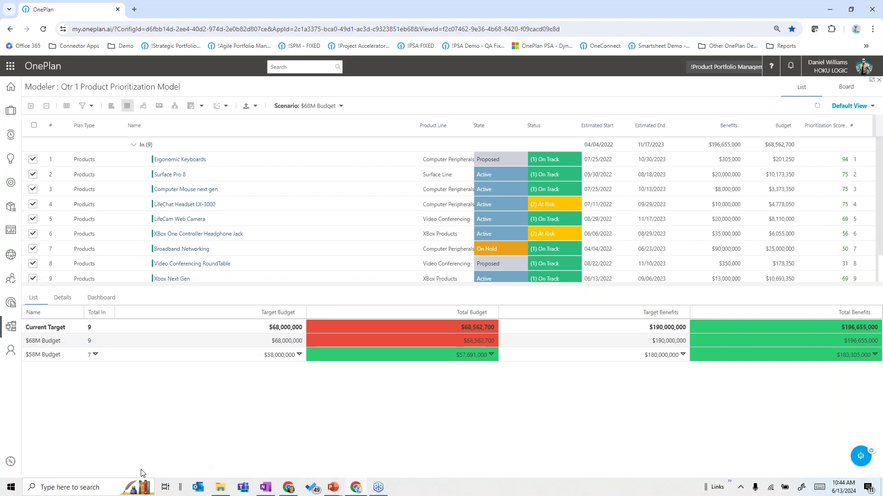
# Step: Compare $58M Budget against $68M Budget plan by plan in the Details view
pyautogui.click(63, 300)
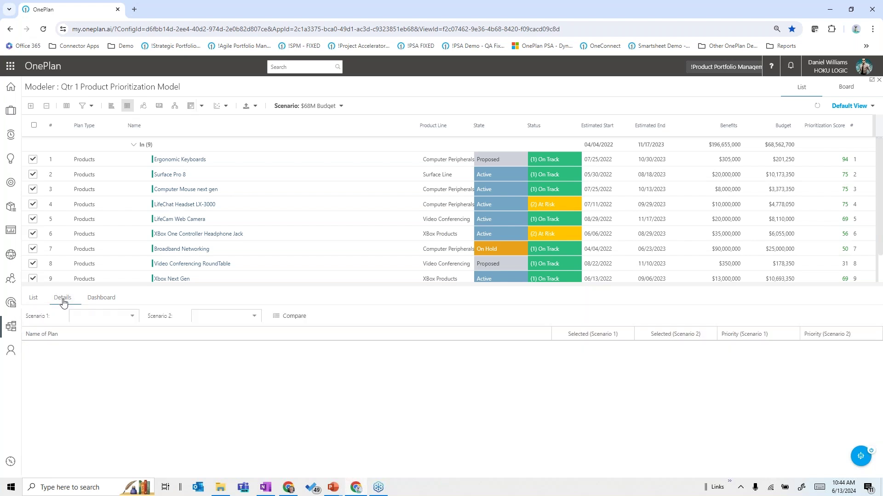
pyautogui.click(131, 319)
pyautogui.click(91, 343)
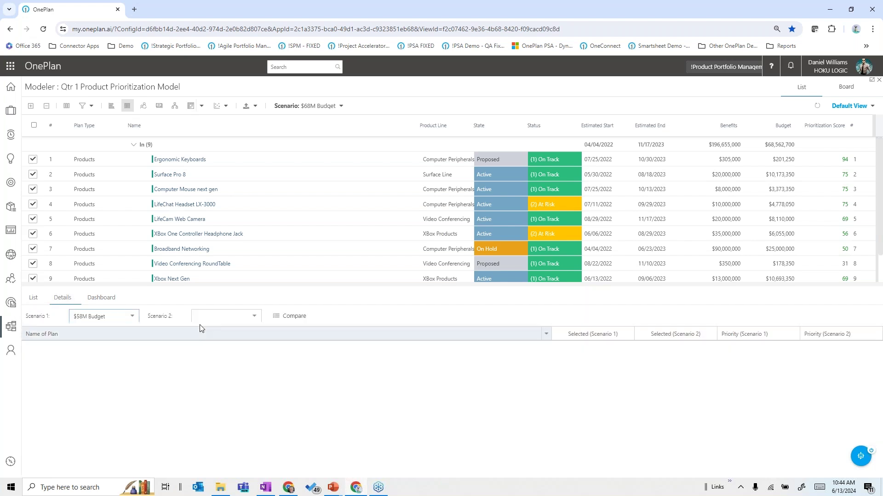
pyautogui.click(249, 318)
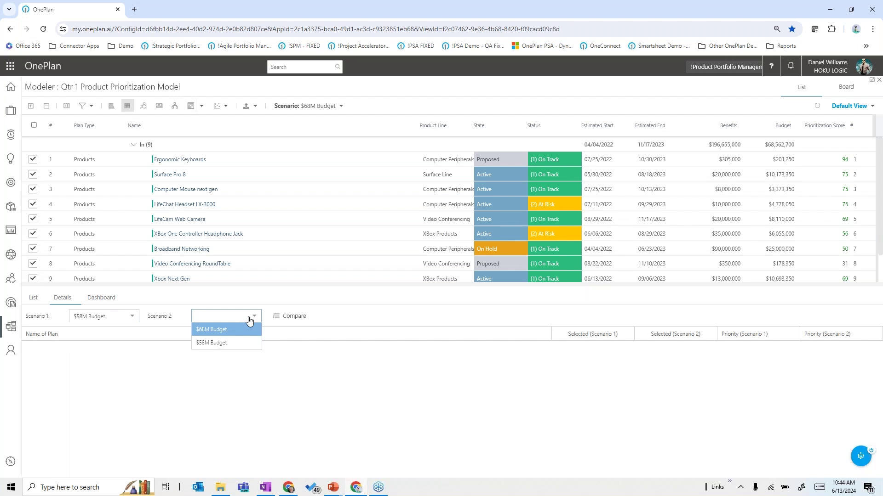
pyautogui.click(211, 329)
pyautogui.click(289, 316)
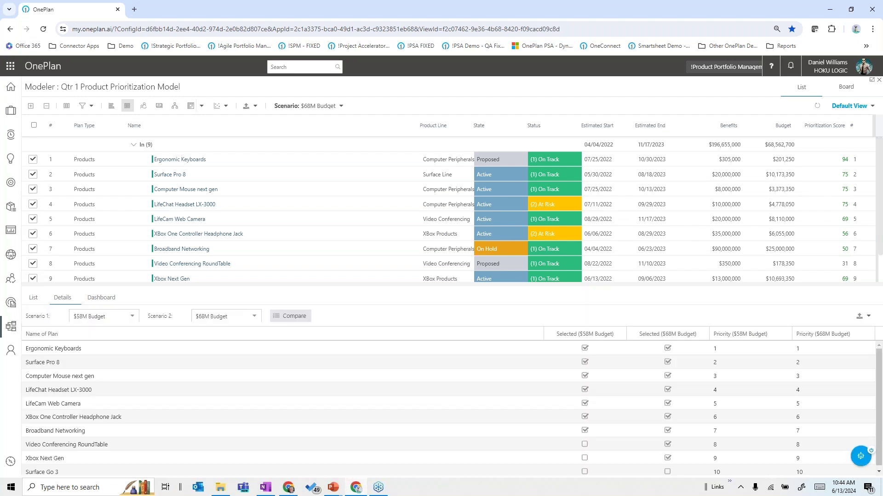
pyautogui.scroll(-1, 616, 413)
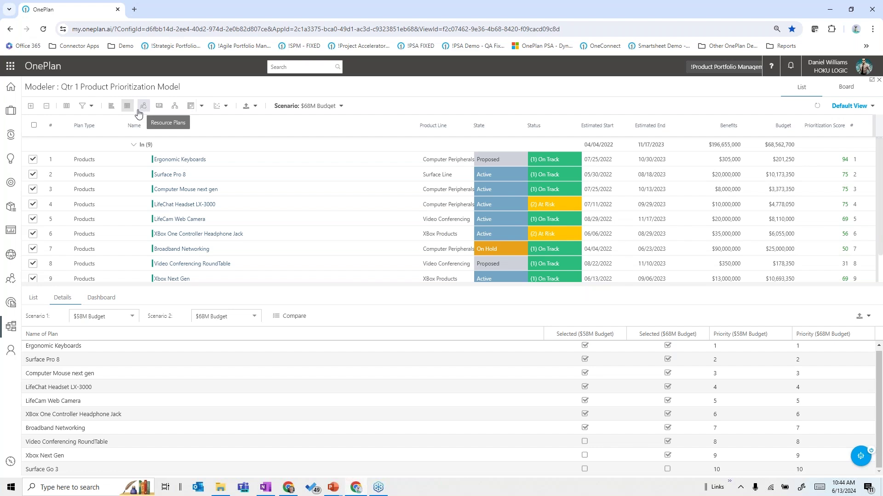
# Step: Display the plans as a bubble chart including the Out plans
pyautogui.click(222, 106)
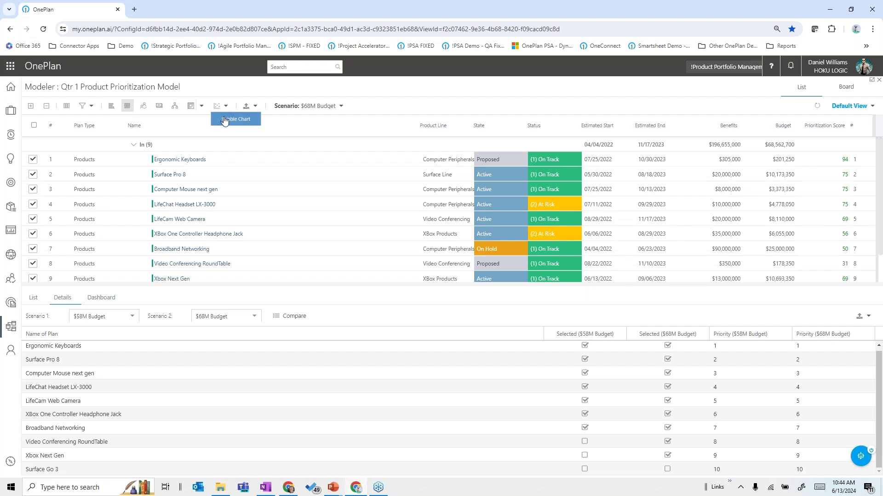
pyautogui.click(224, 120)
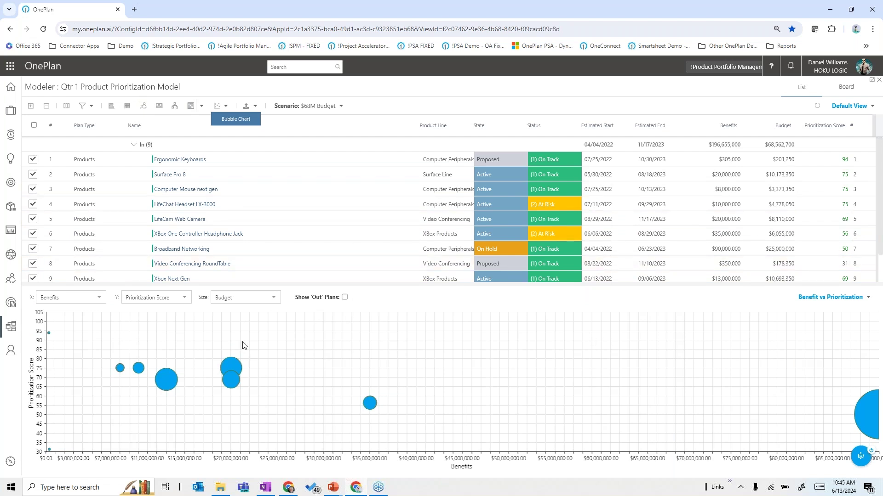
pyautogui.click(345, 298)
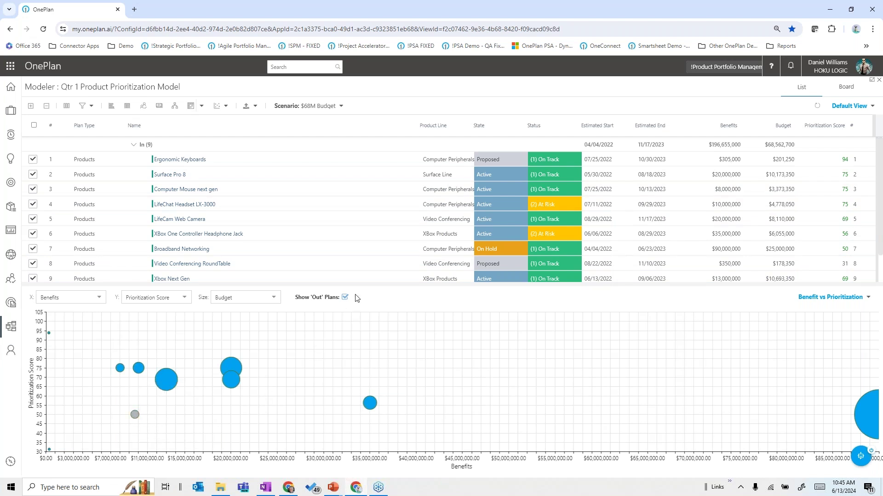
# Step: Switch the model back to the $58M Budget scenario
pyautogui.click(340, 106)
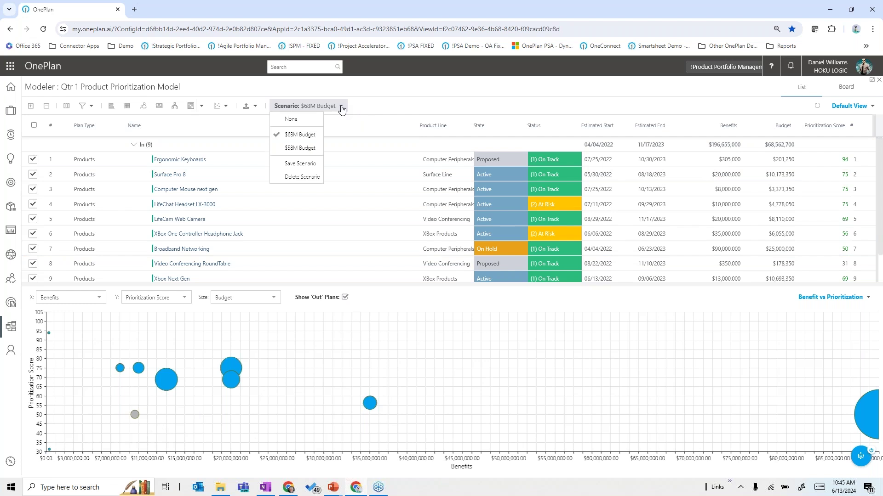
pyautogui.click(298, 147)
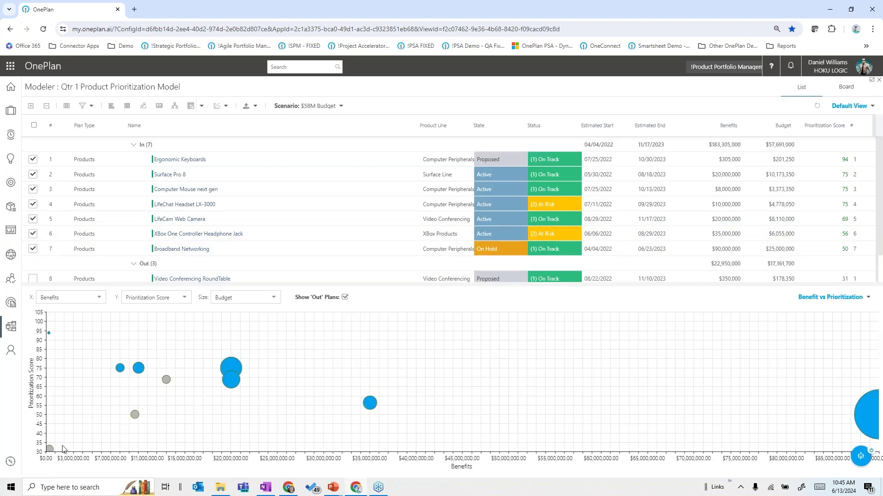
pyautogui.moveTo(168, 381)
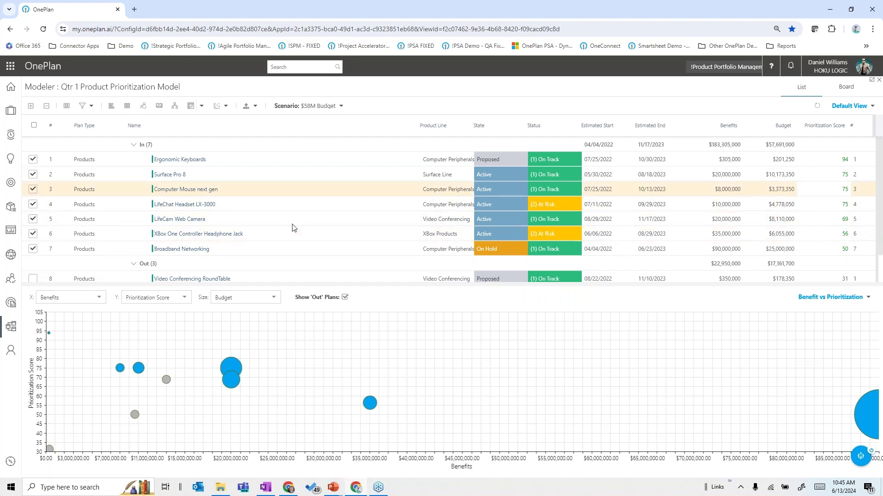
# Step: View the plans' dependency graph enlarged, then the product runway, and close the panel
pyautogui.click(175, 109)
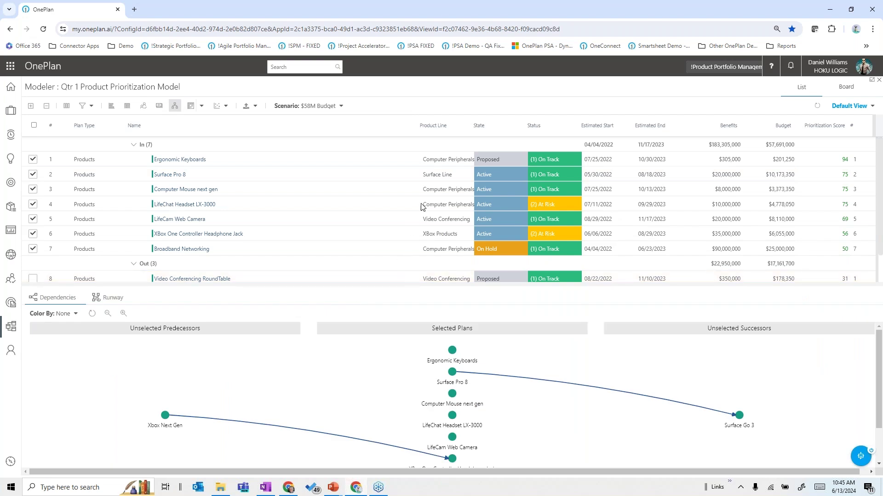
pyautogui.moveTo(422, 207); pyautogui.dragTo(422, 143)
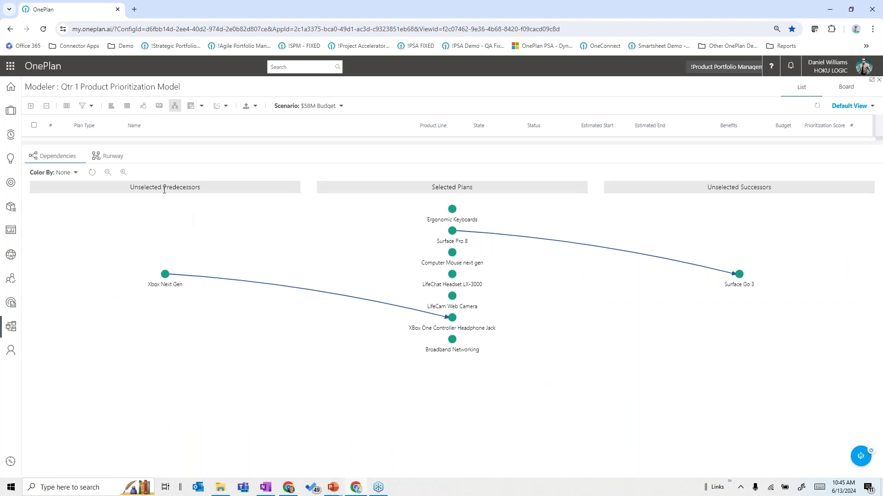
pyautogui.click(112, 157)
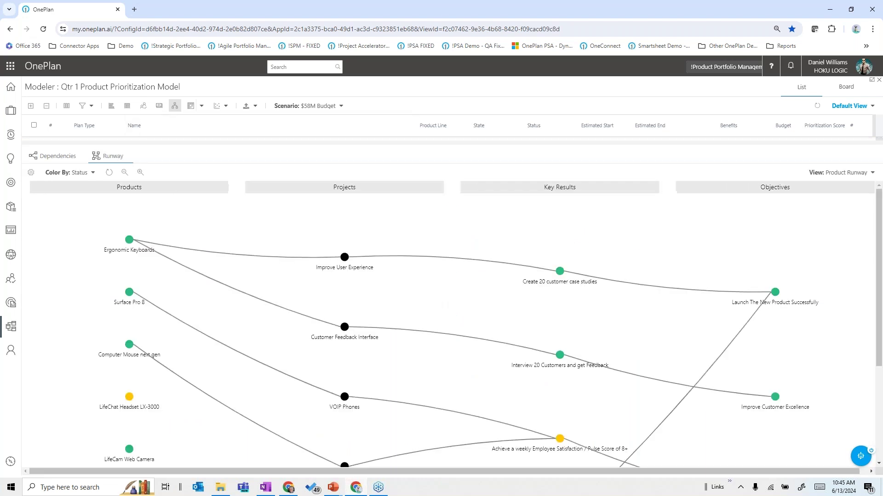
pyautogui.scroll(-3, 233, 299)
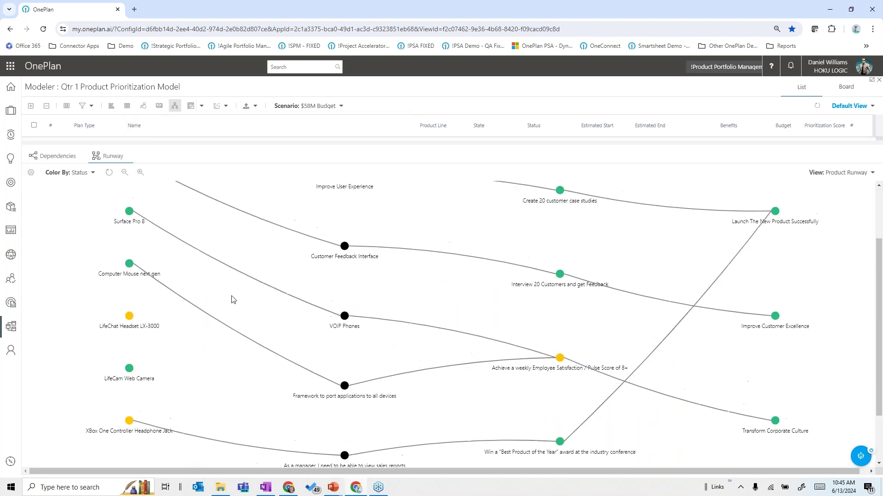
pyautogui.scroll(3, 233, 299)
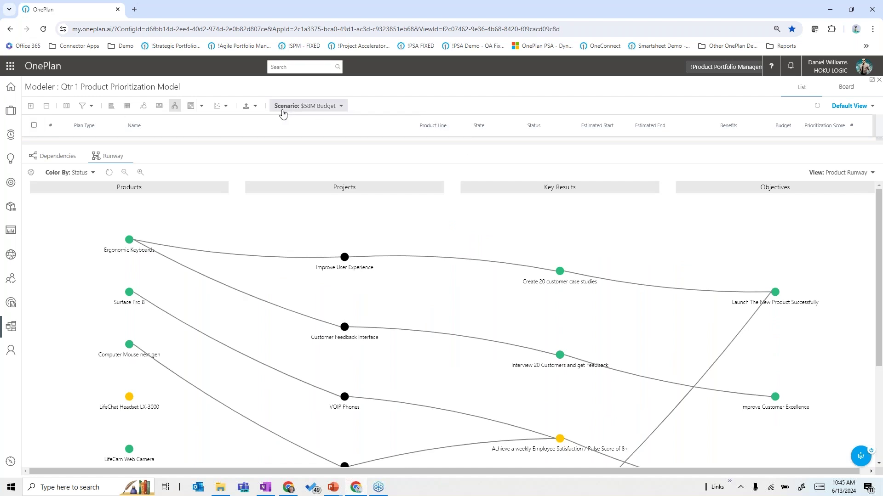
pyautogui.click(175, 106)
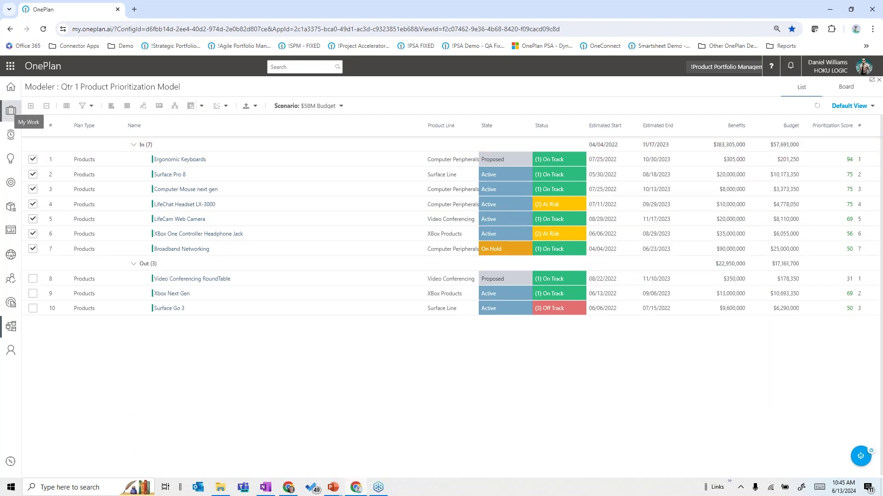
# Step: On My Work, expand Ergonomic Keyboards, Support Customer using Mobile and Xbox Next Gen, then open the timesheet
pyautogui.click(10, 111)
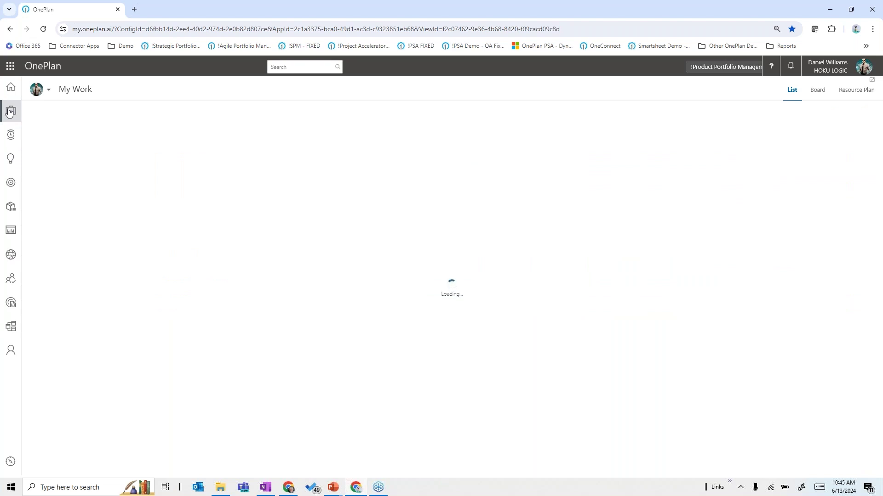
pyautogui.click(188, 149)
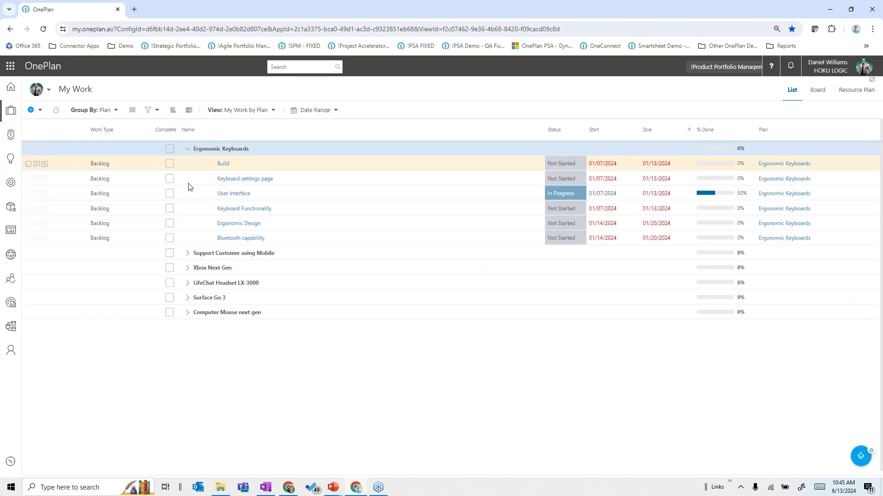
pyautogui.click(190, 254)
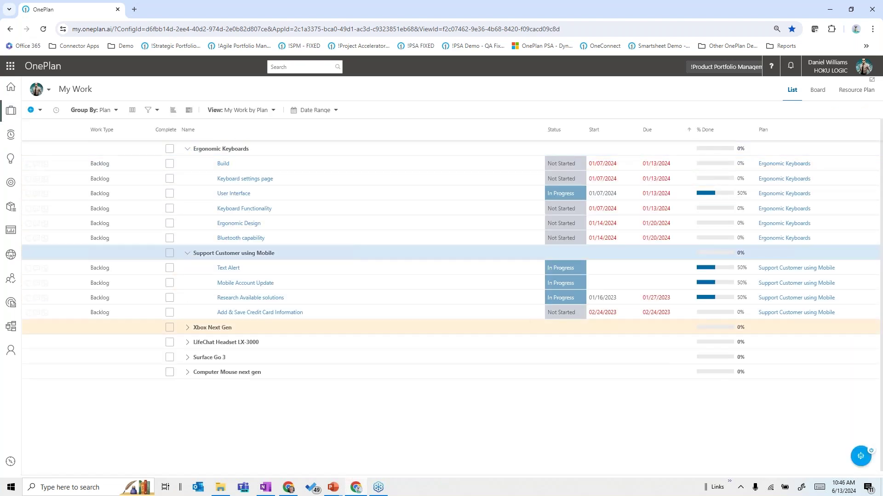
pyautogui.click(187, 327)
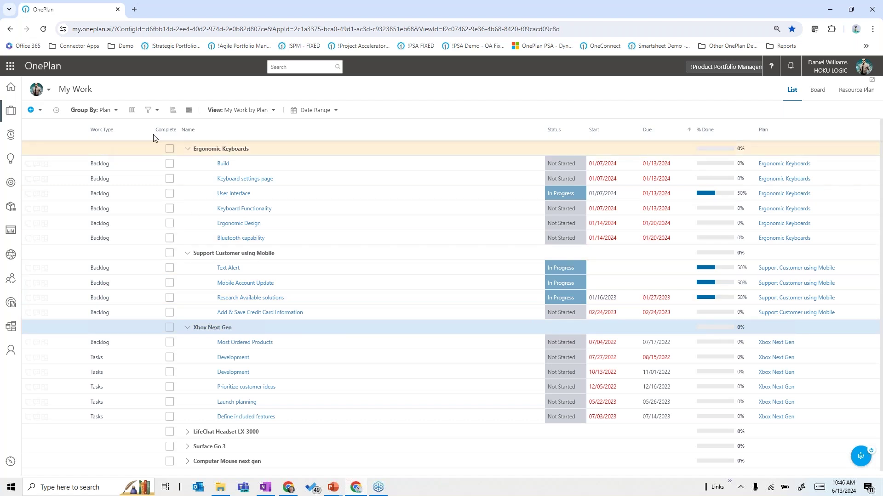
pyautogui.click(11, 136)
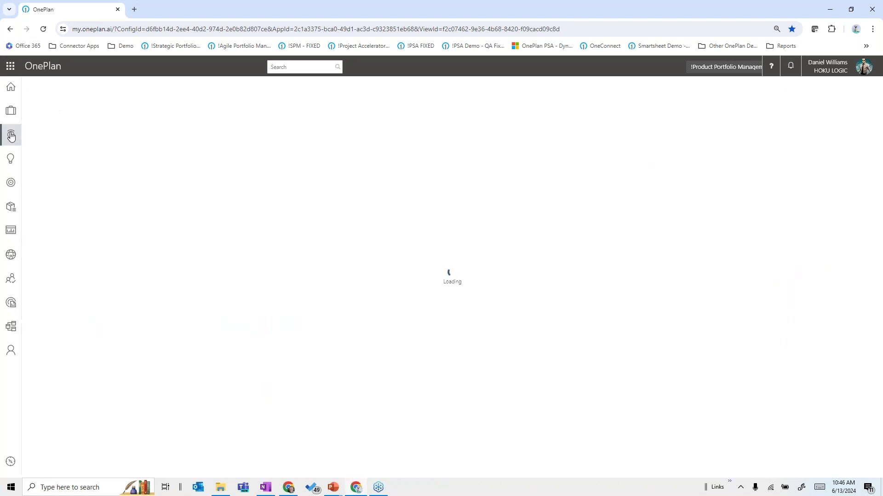